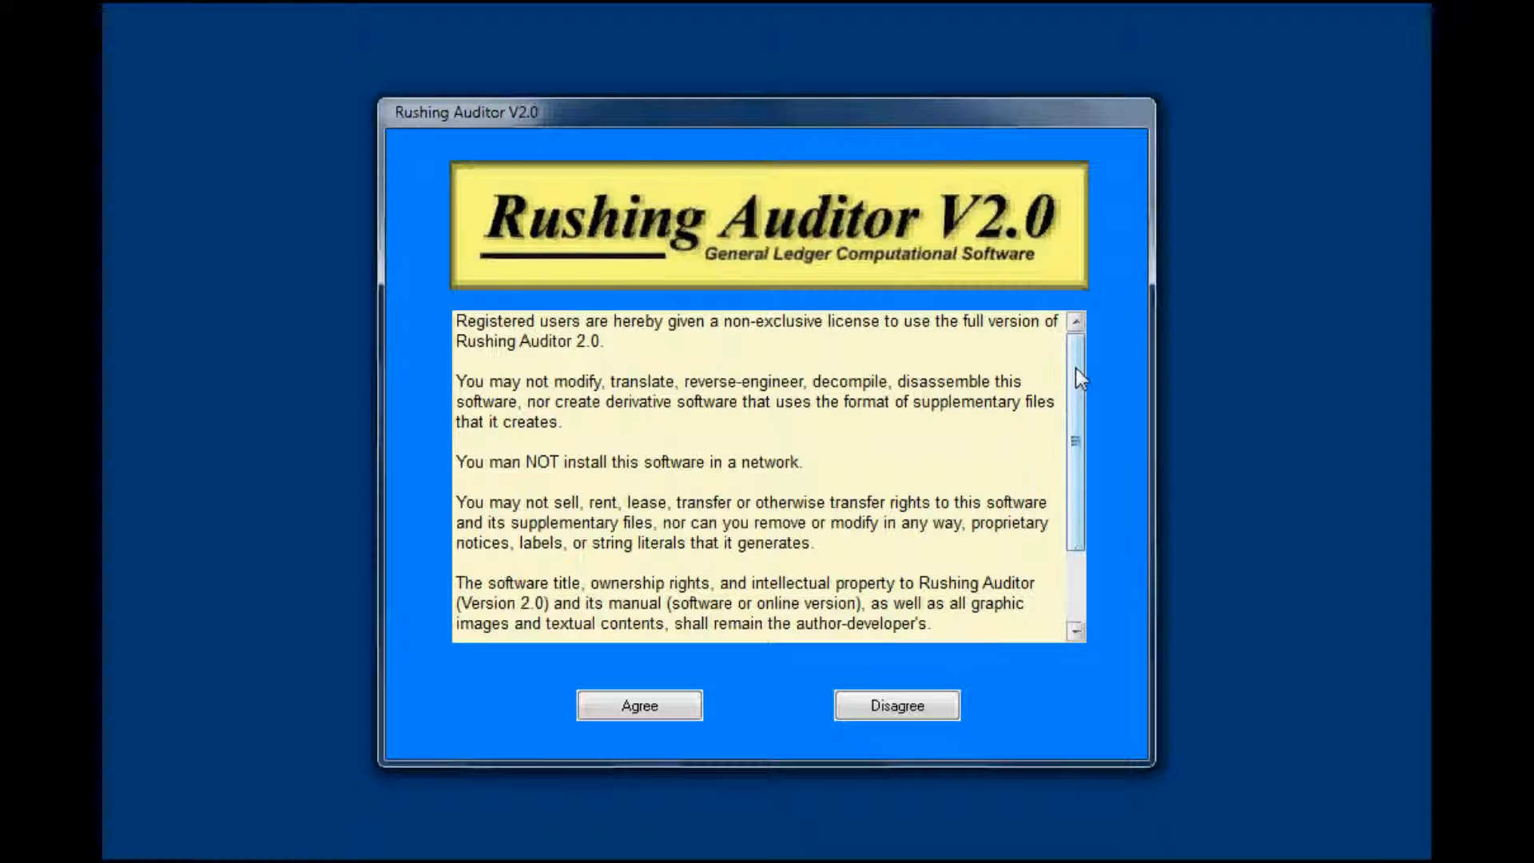
- Accept the license agreement and acknowledge the notice about creating a default Chart of Accounts file
drag(1075, 368, 1054, 448)
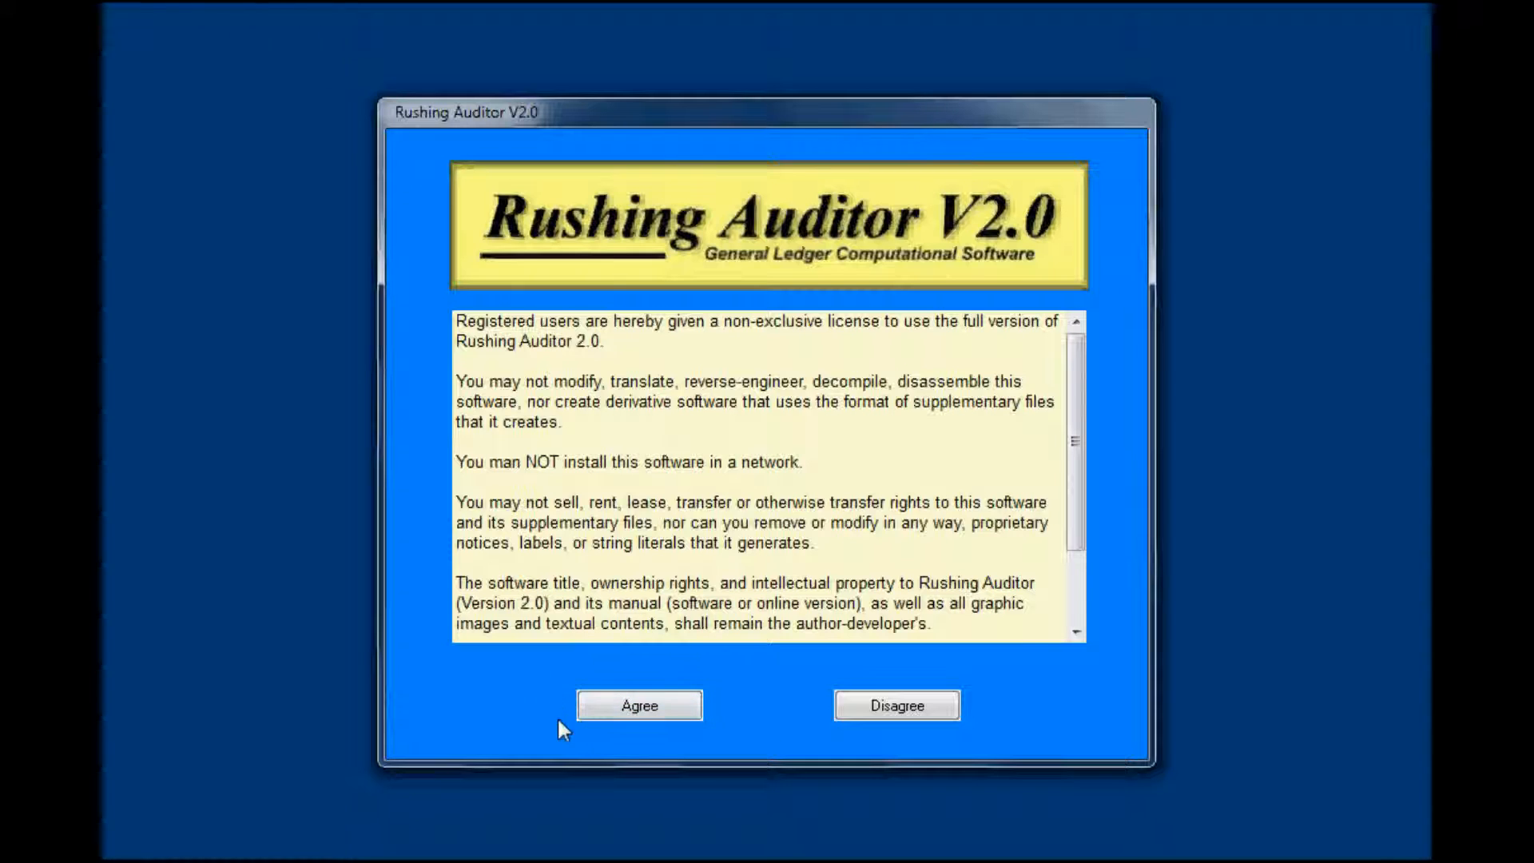
click(635, 705)
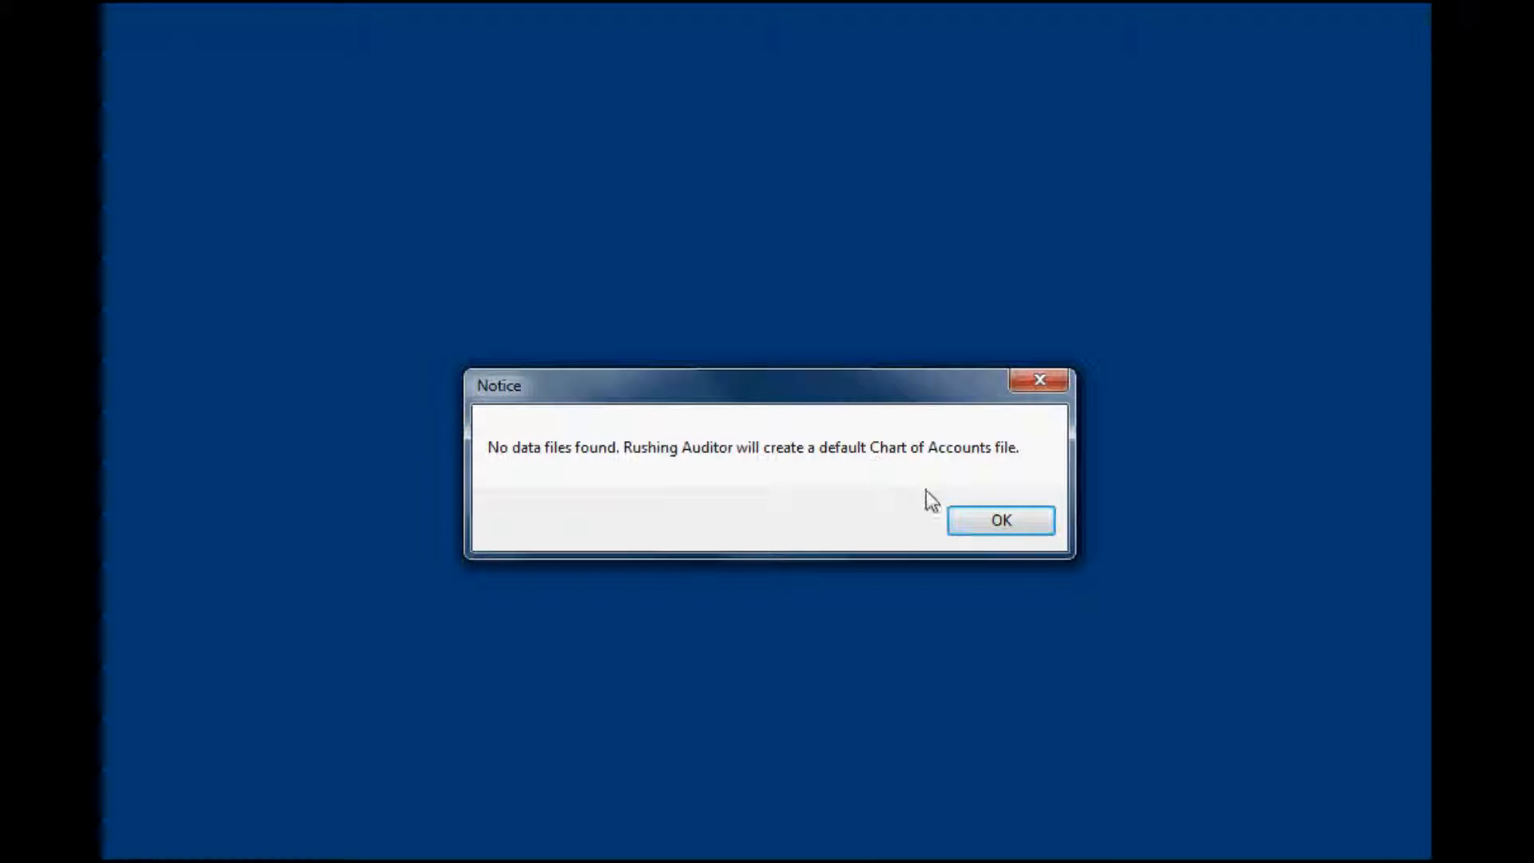
click(968, 521)
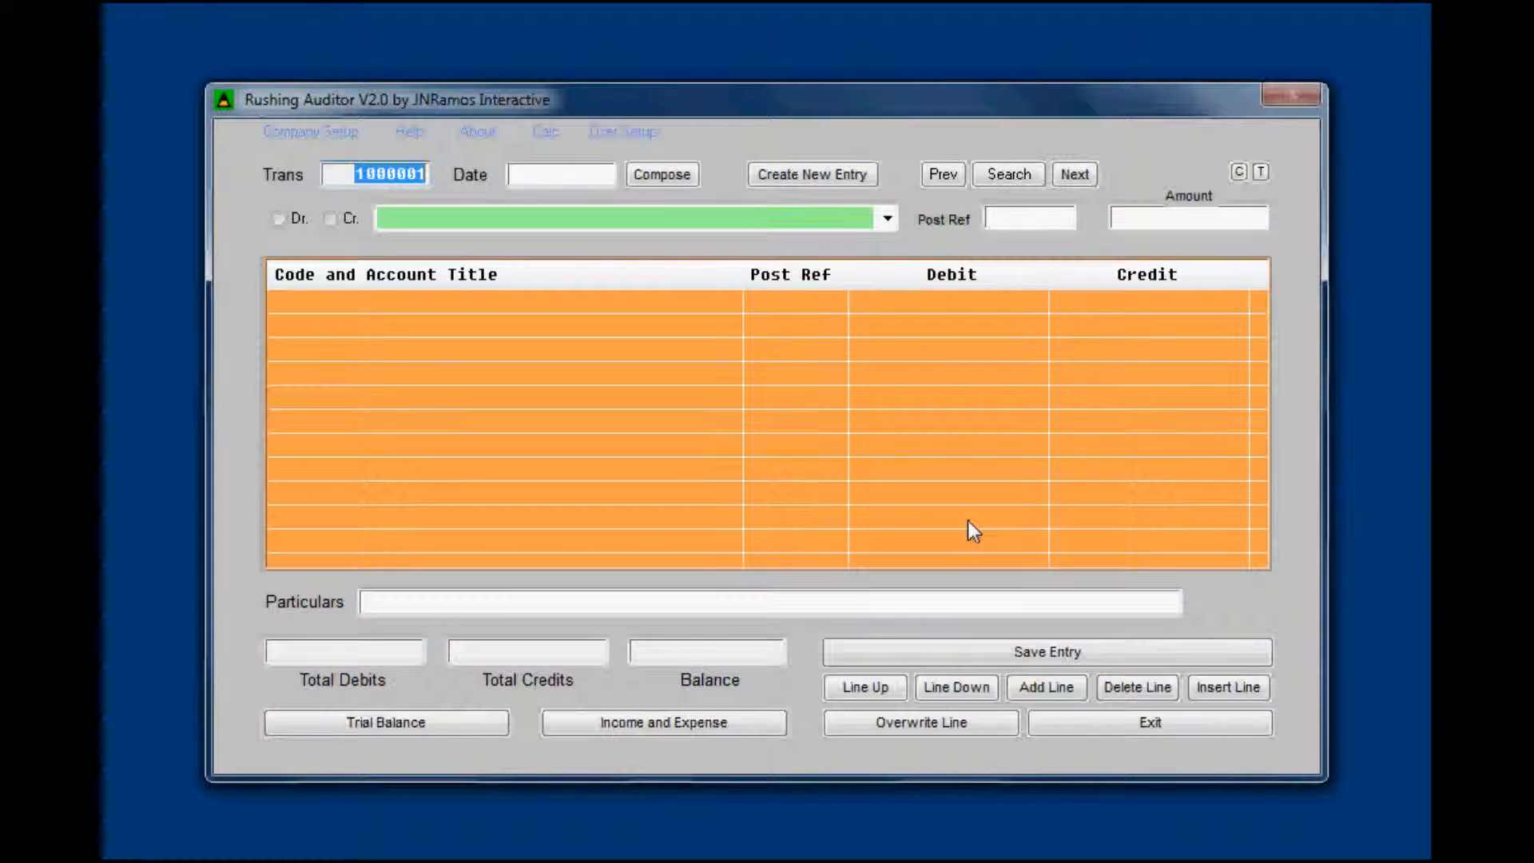
- Set the date of the first transaction to 07/02/2015 using the Date Composer
drag(328, 173, 420, 174)
click(344, 177)
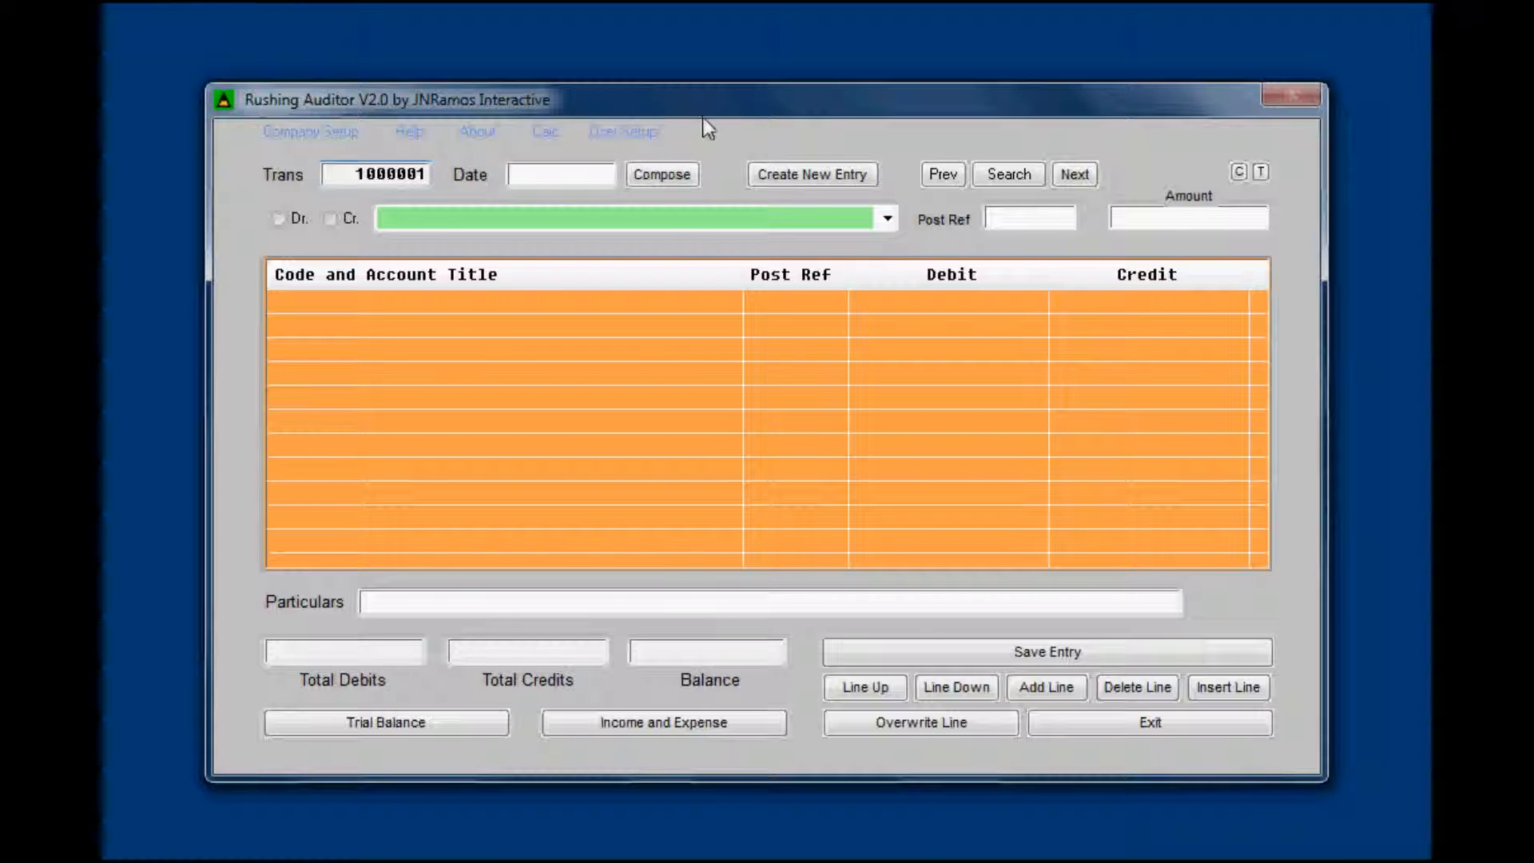
click(662, 178)
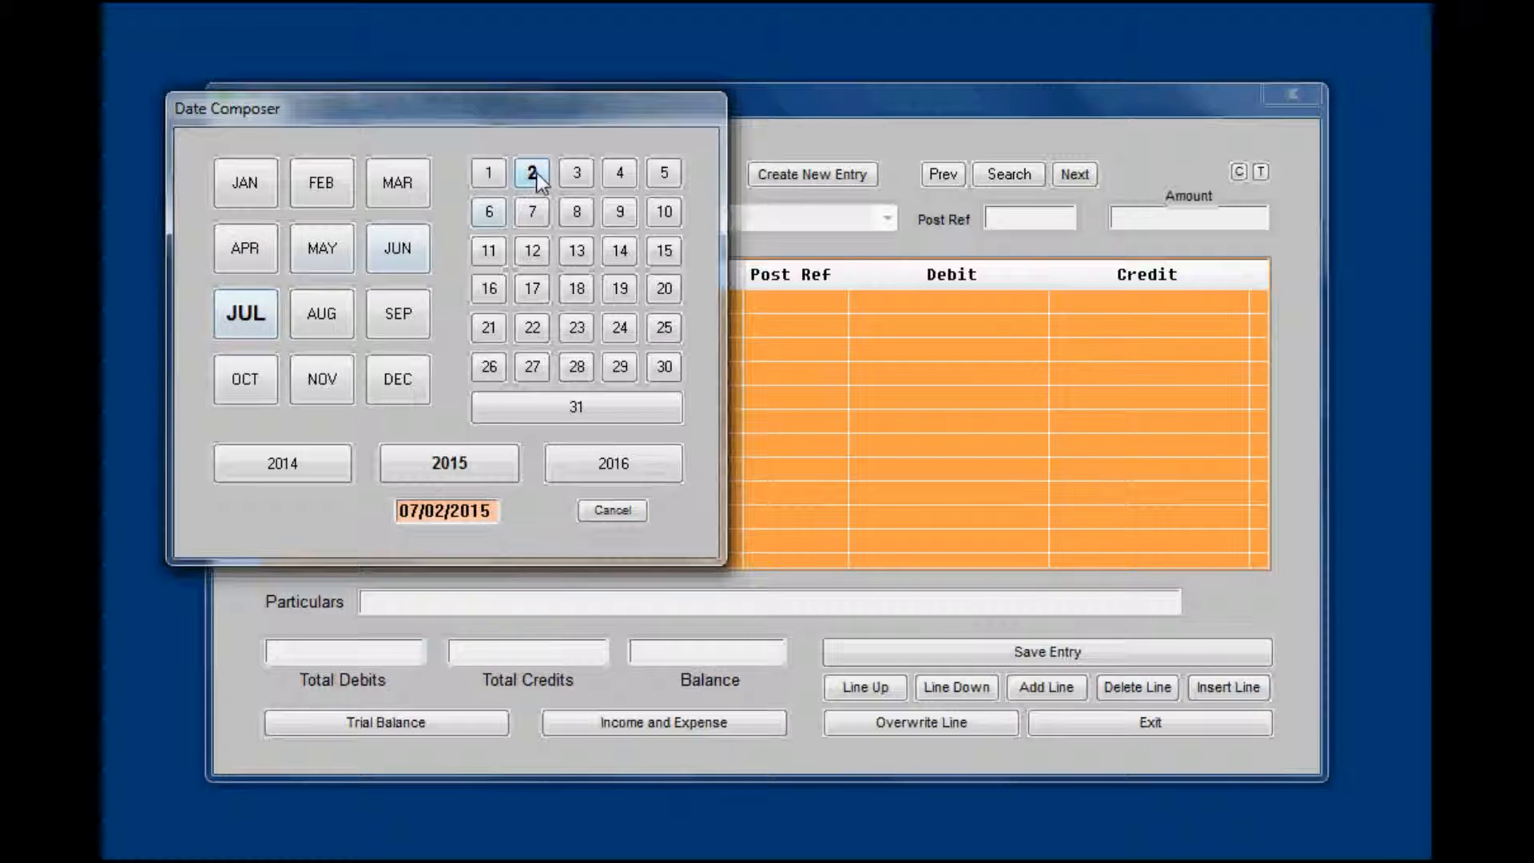
click(446, 465)
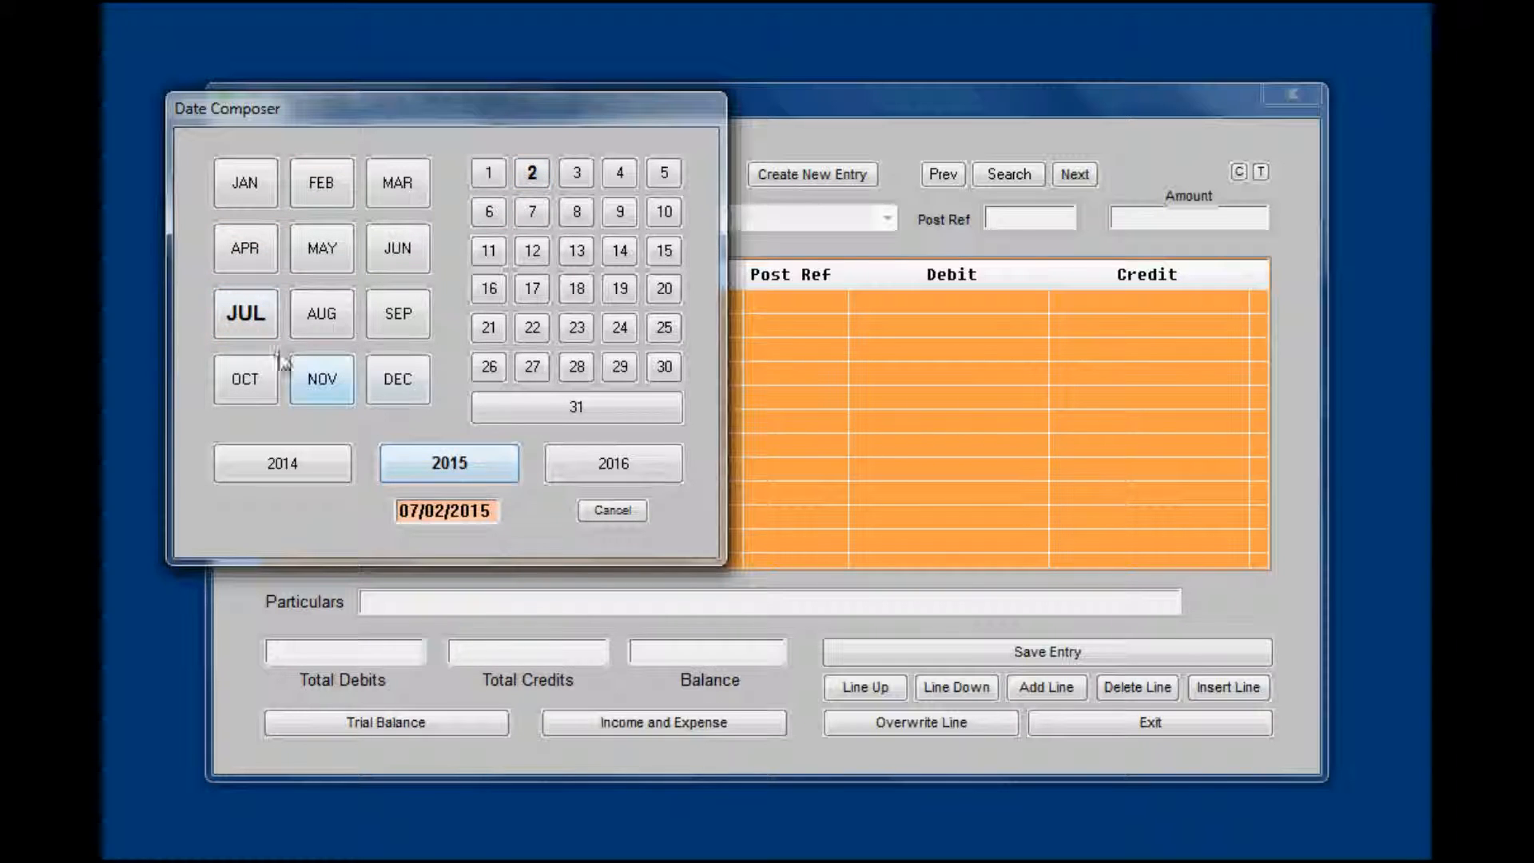
click(453, 465)
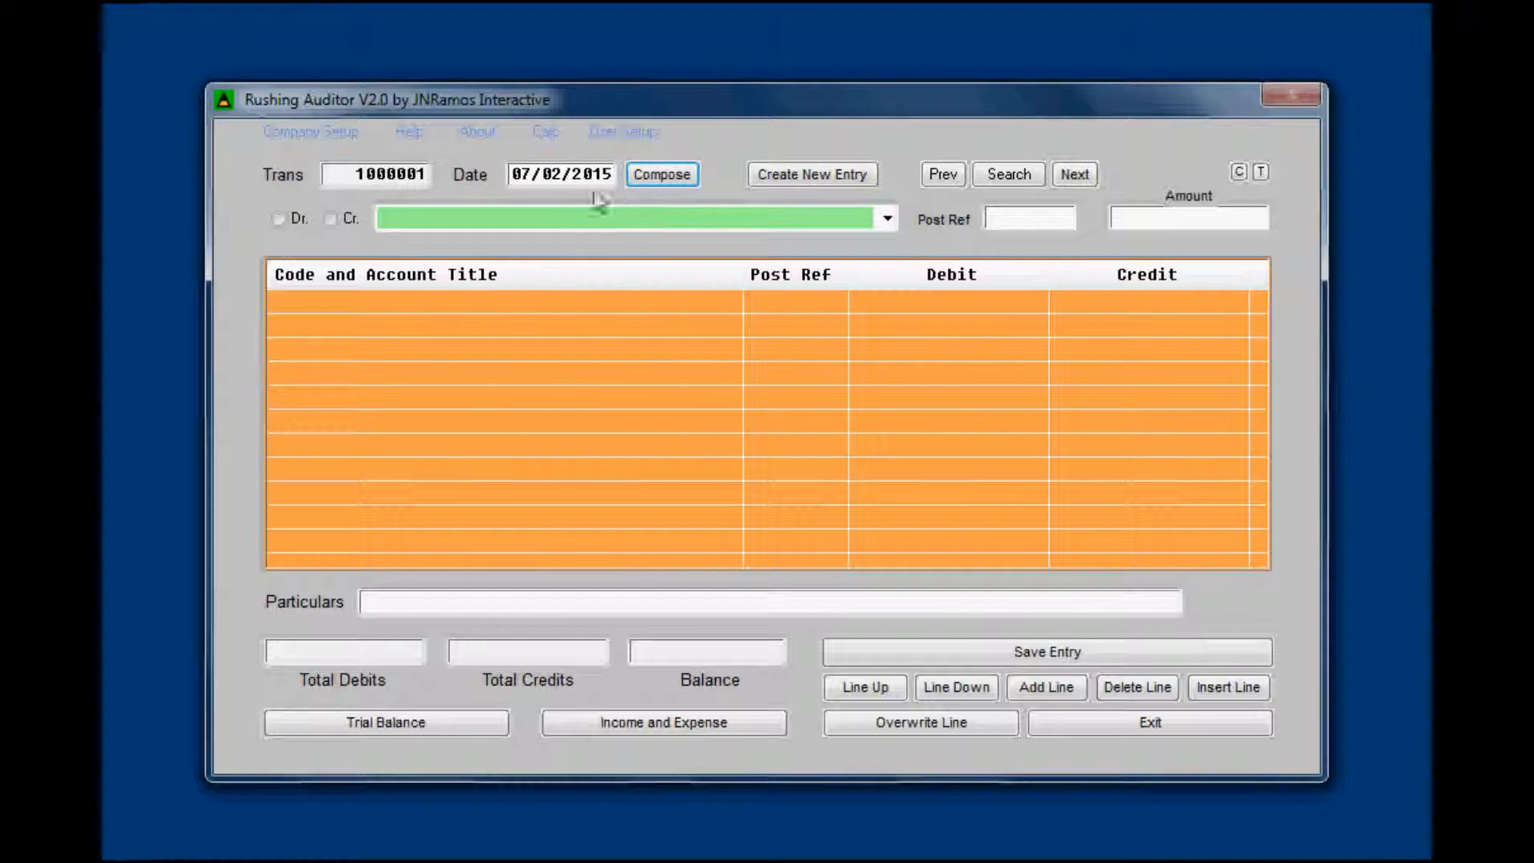
mouse_move(611, 174)
mouse_down()
mouse_move(492, 176)
mouse_move(626, 172)
mouse_up()
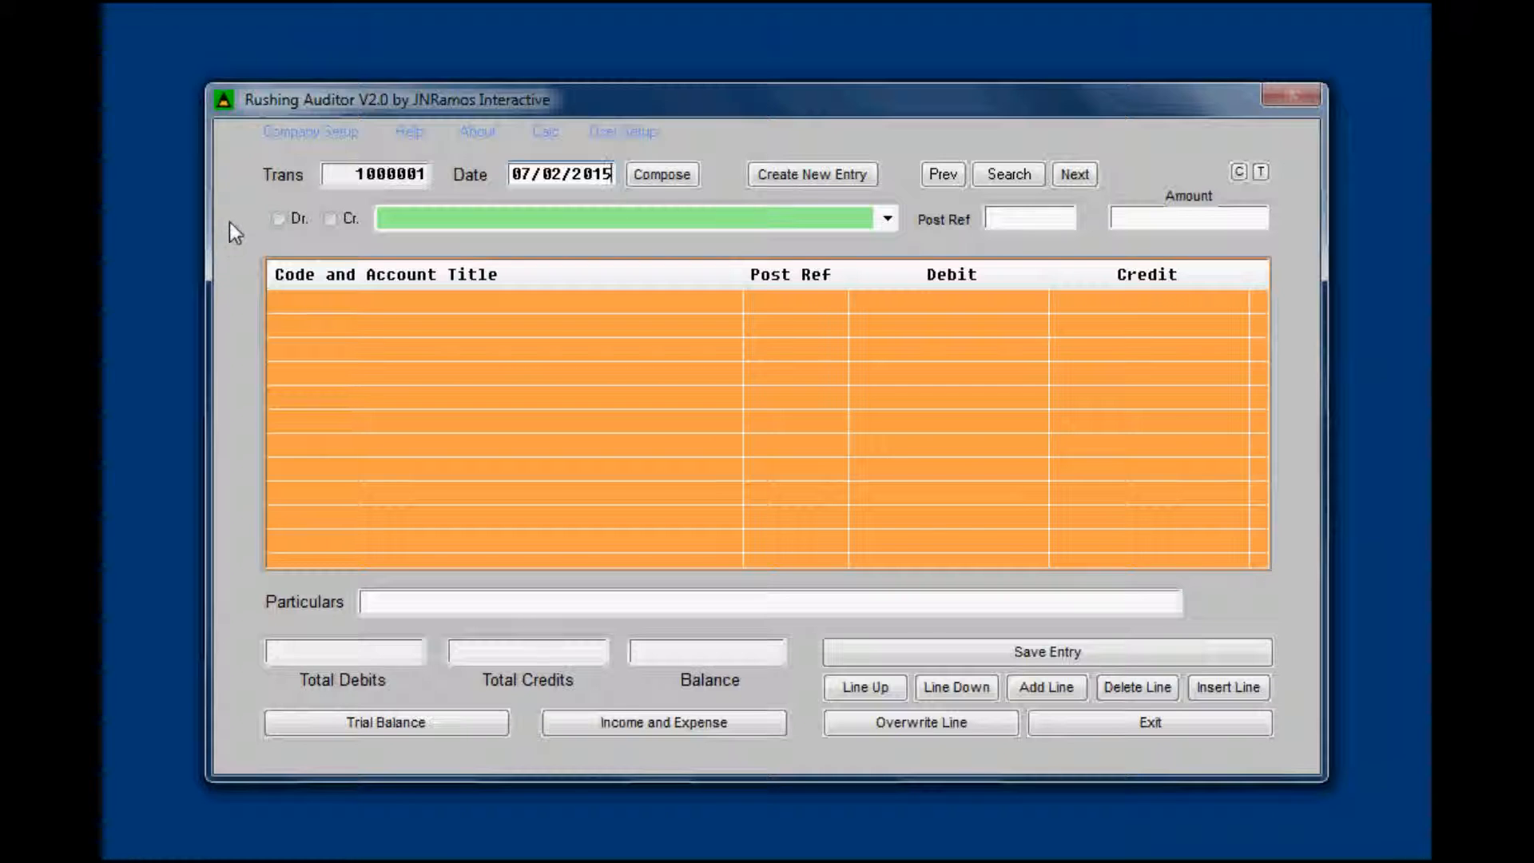
- Add a debit line for 1100 Cash on Hand with post reference CH-12345 and amount 1000
click(279, 220)
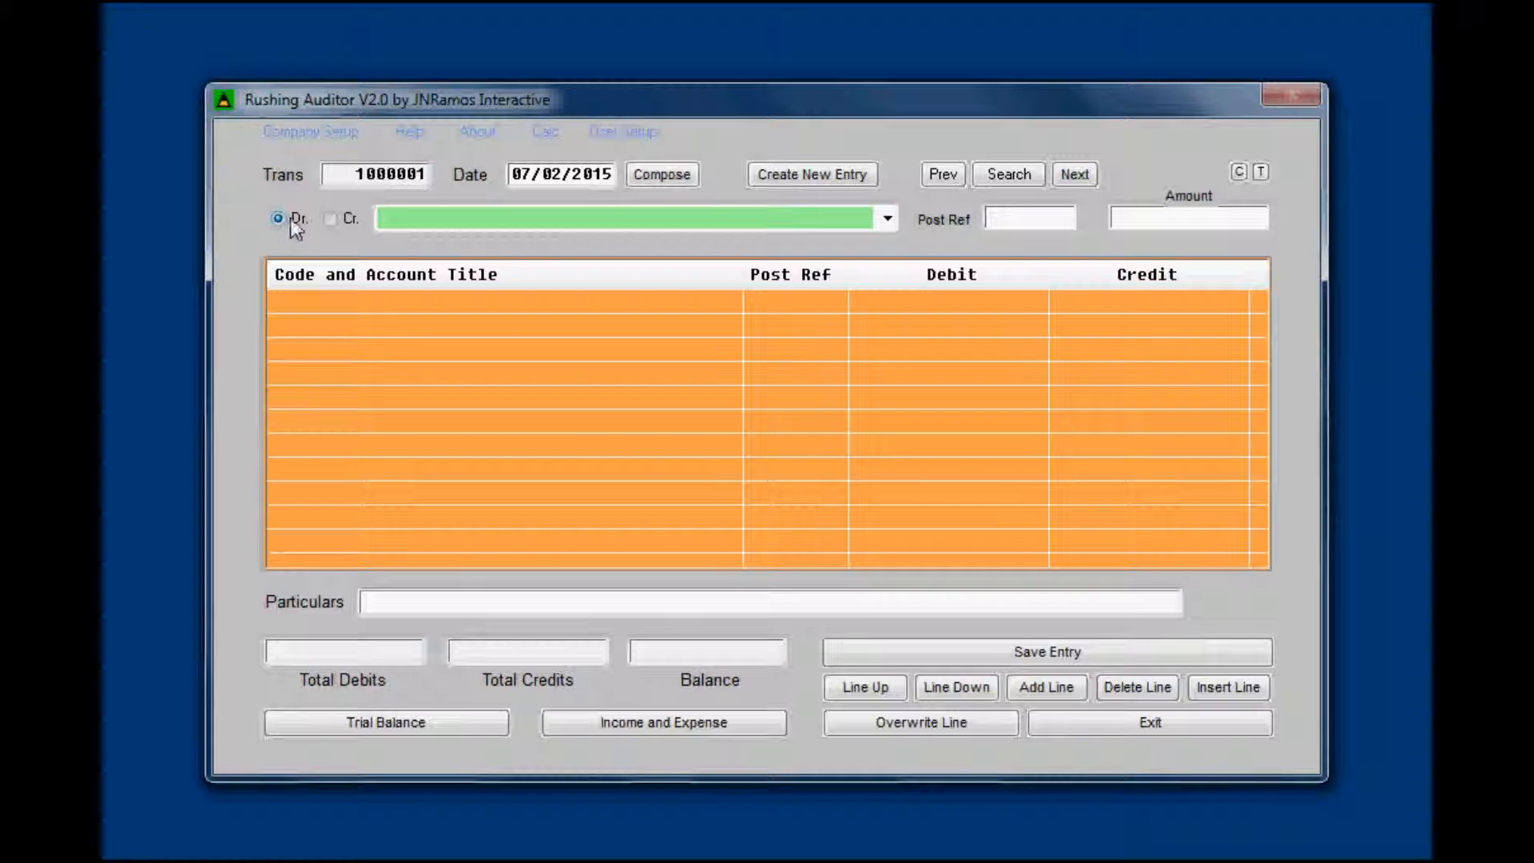
click(887, 219)
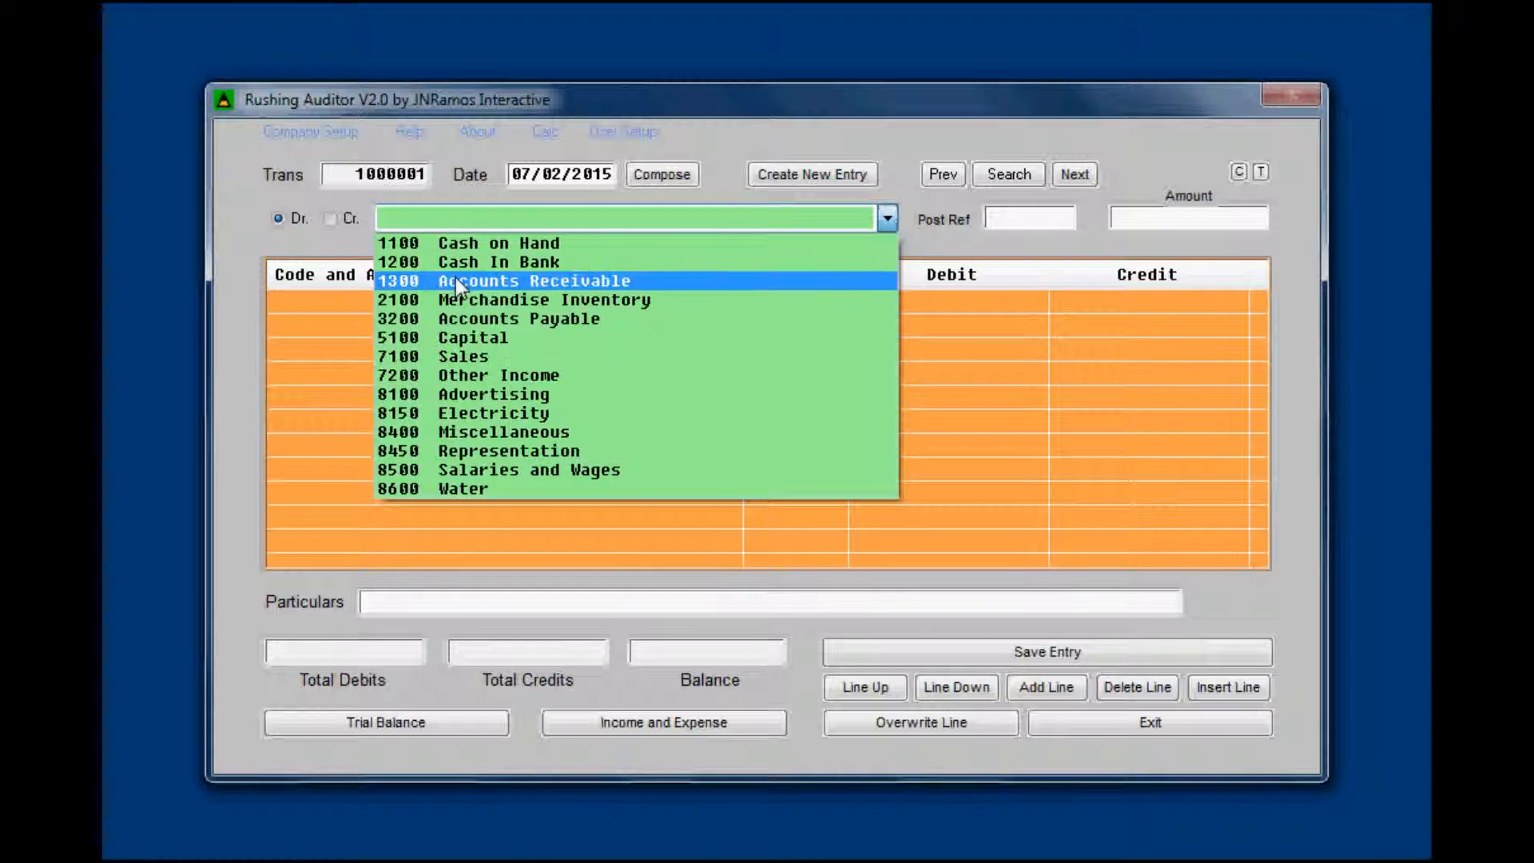
click(482, 244)
click(1026, 220)
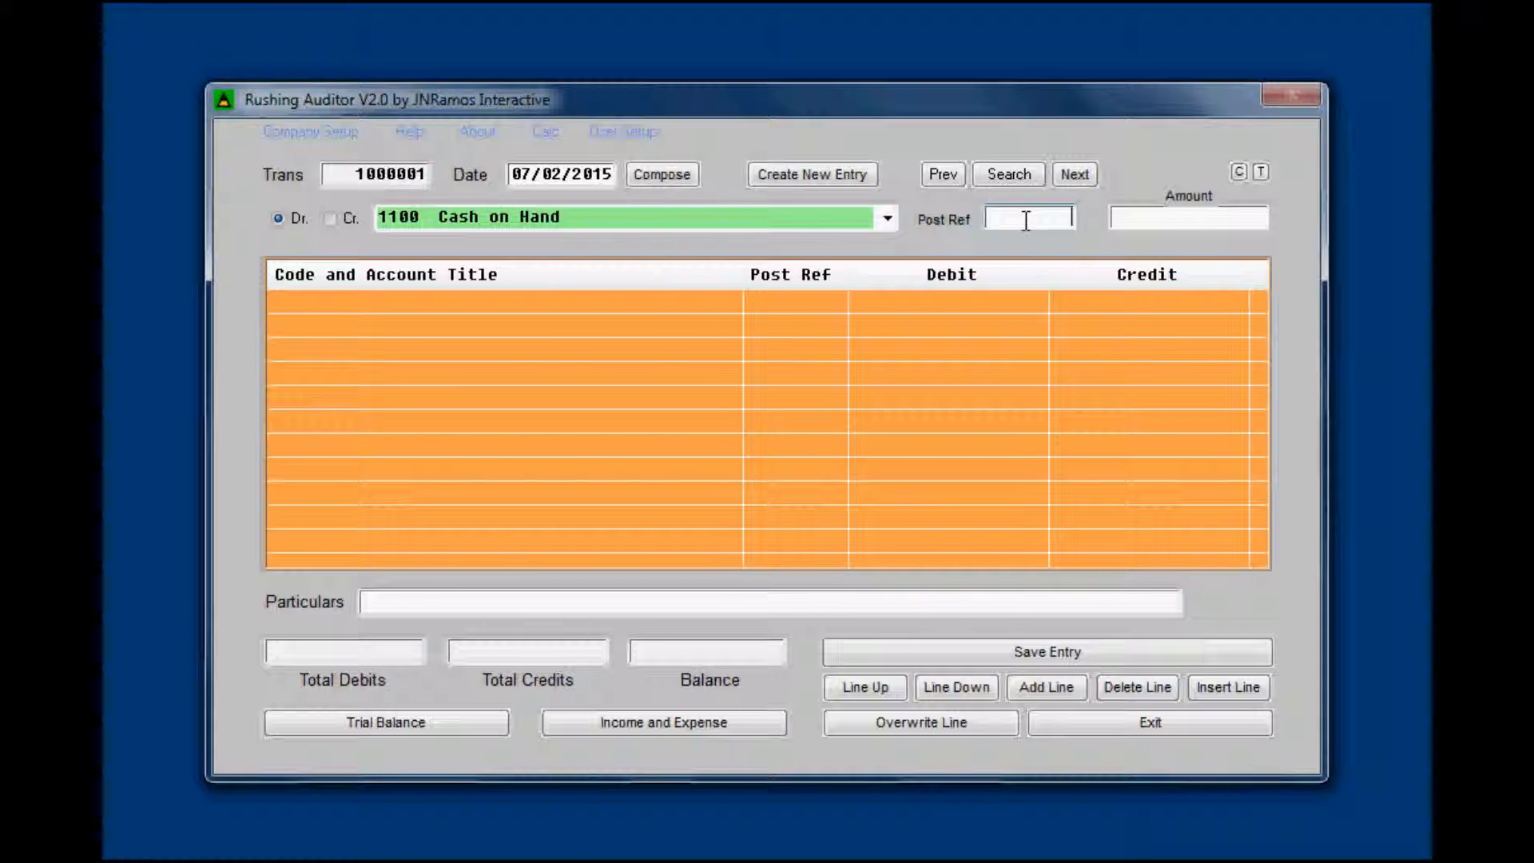
text(CH)
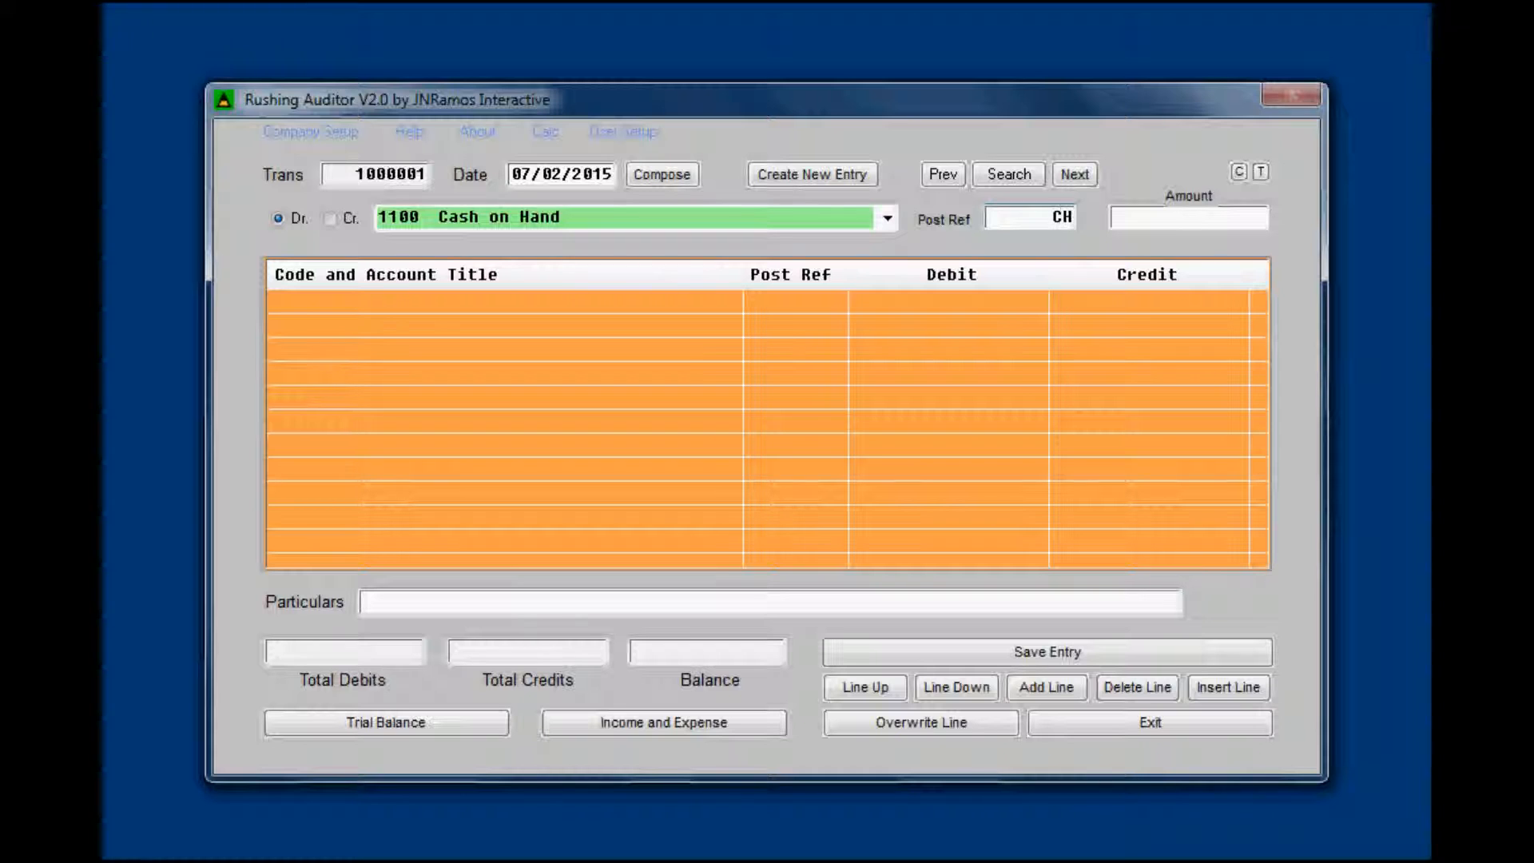
text(-12345)
click(1154, 216)
text(1000)
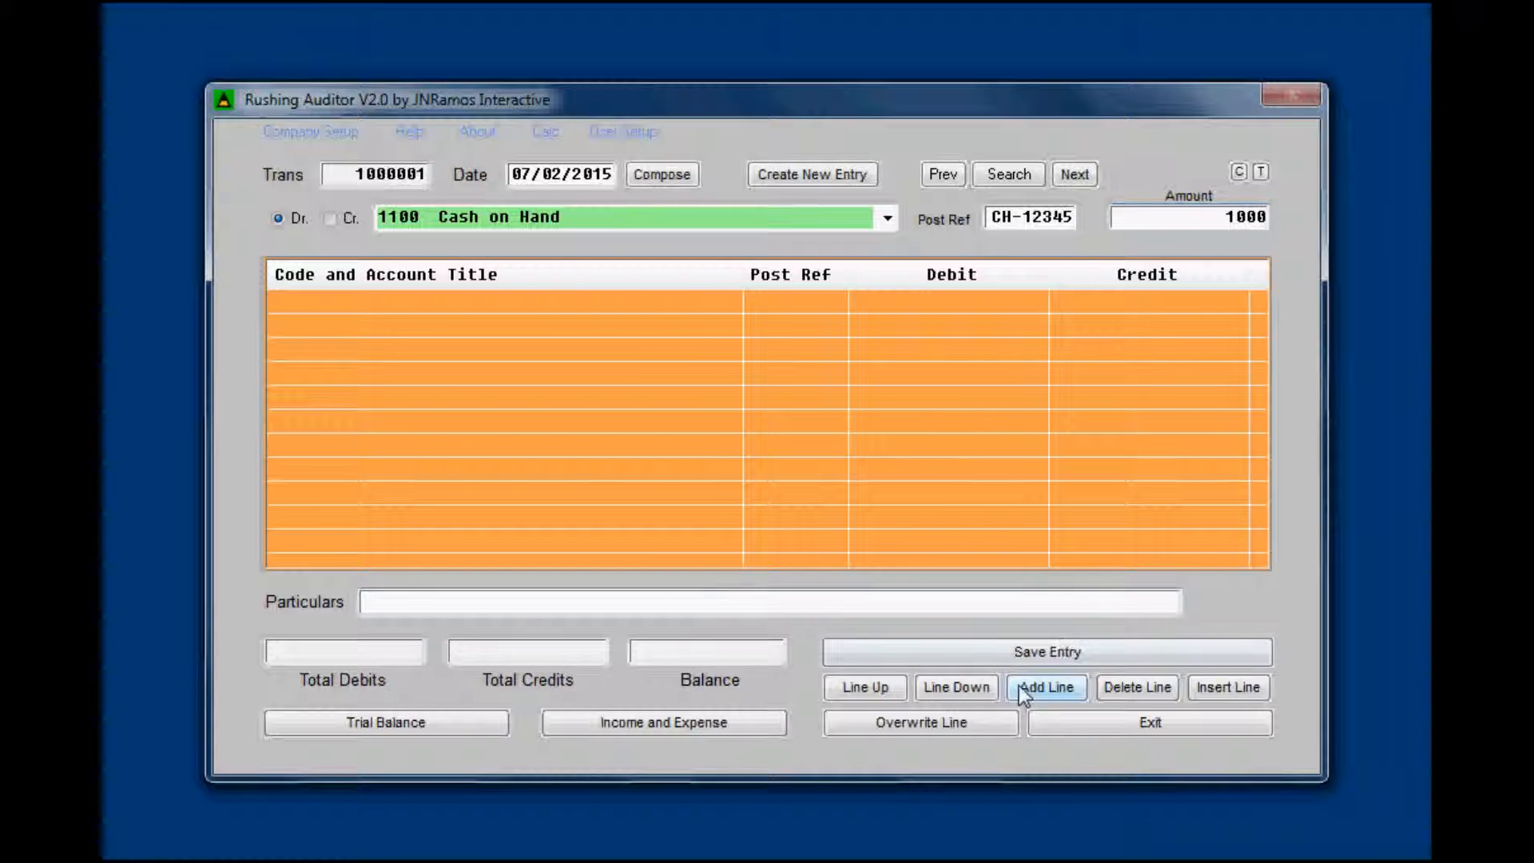
click(1054, 686)
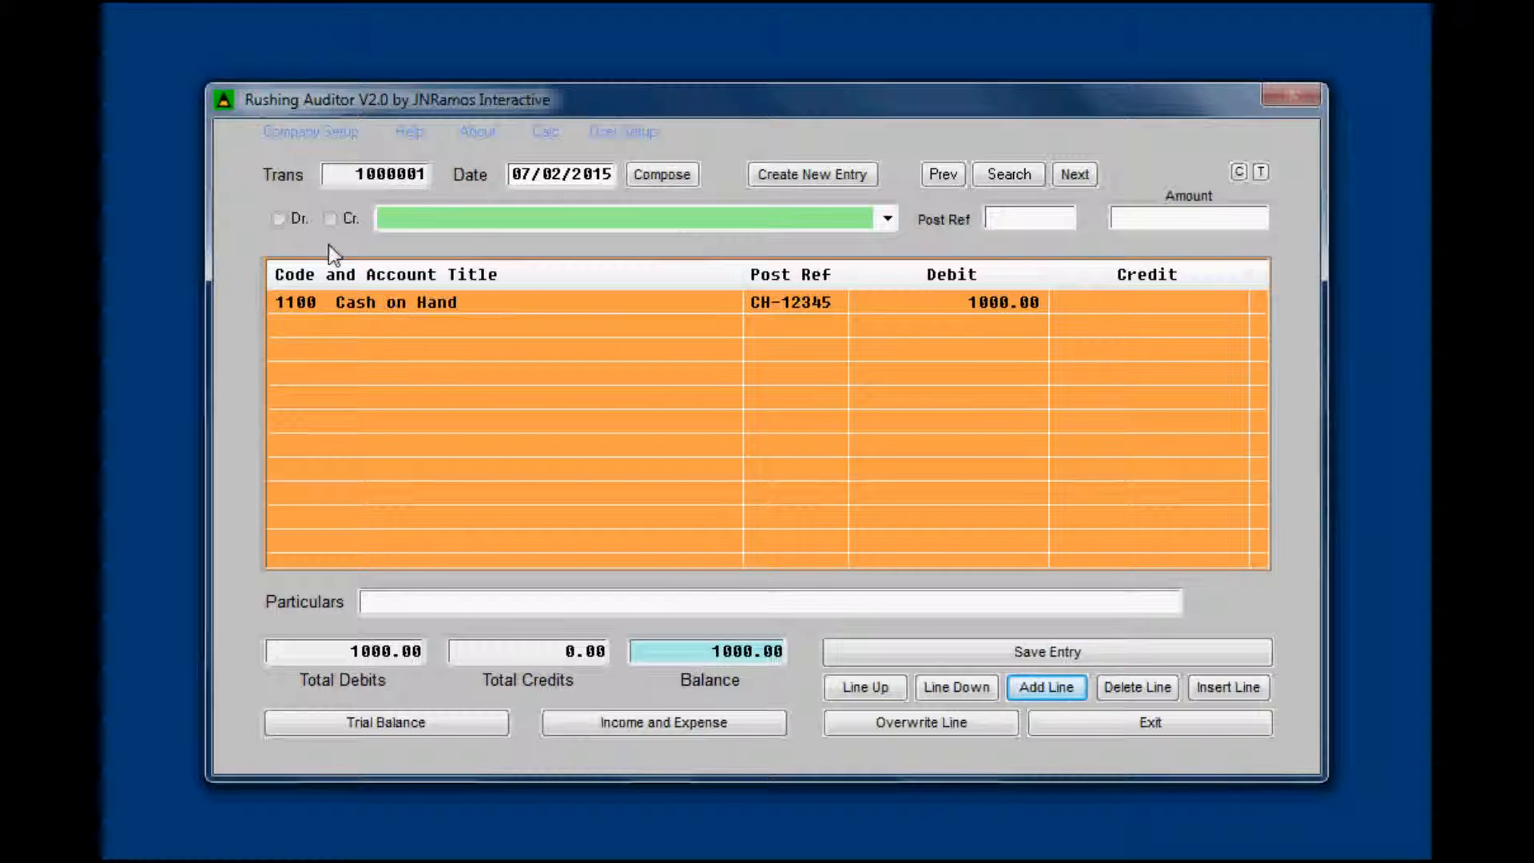
- Add a credit line for 7100 Sales with post reference SA-23456 and amount 1000
click(328, 218)
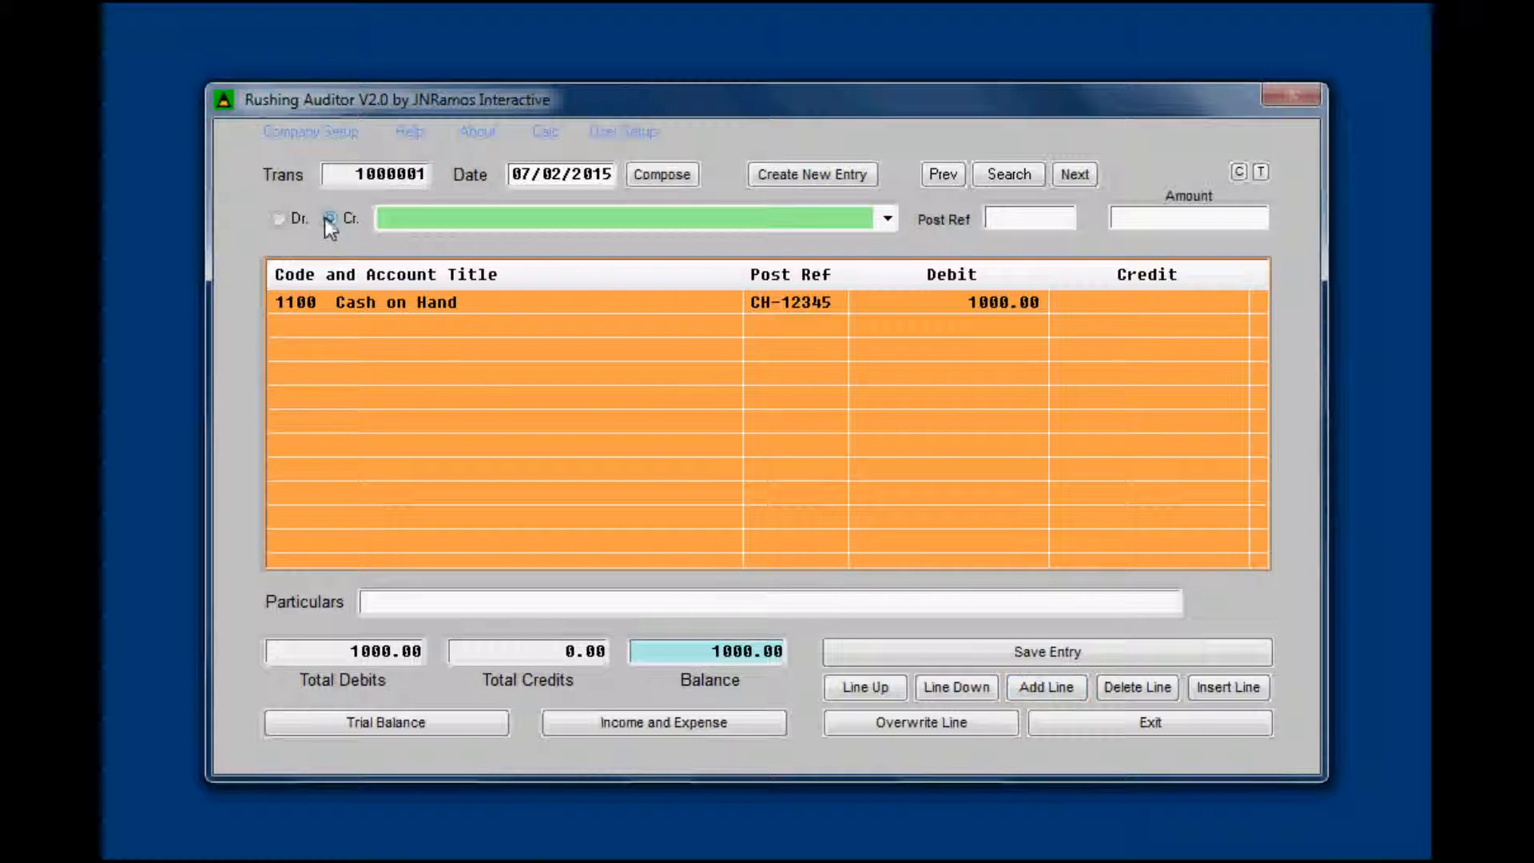
click(886, 219)
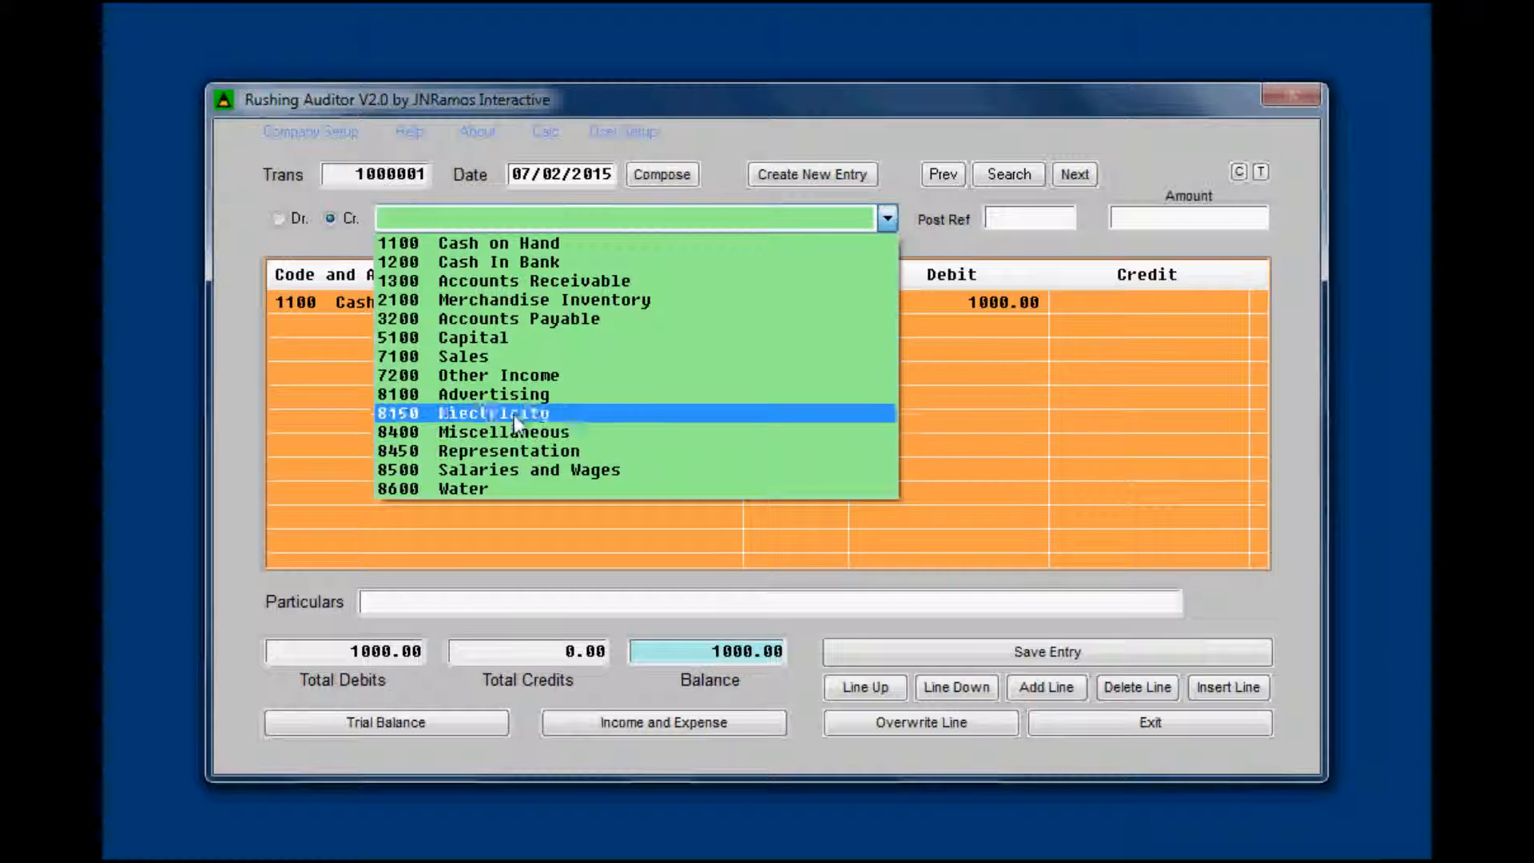
click(483, 360)
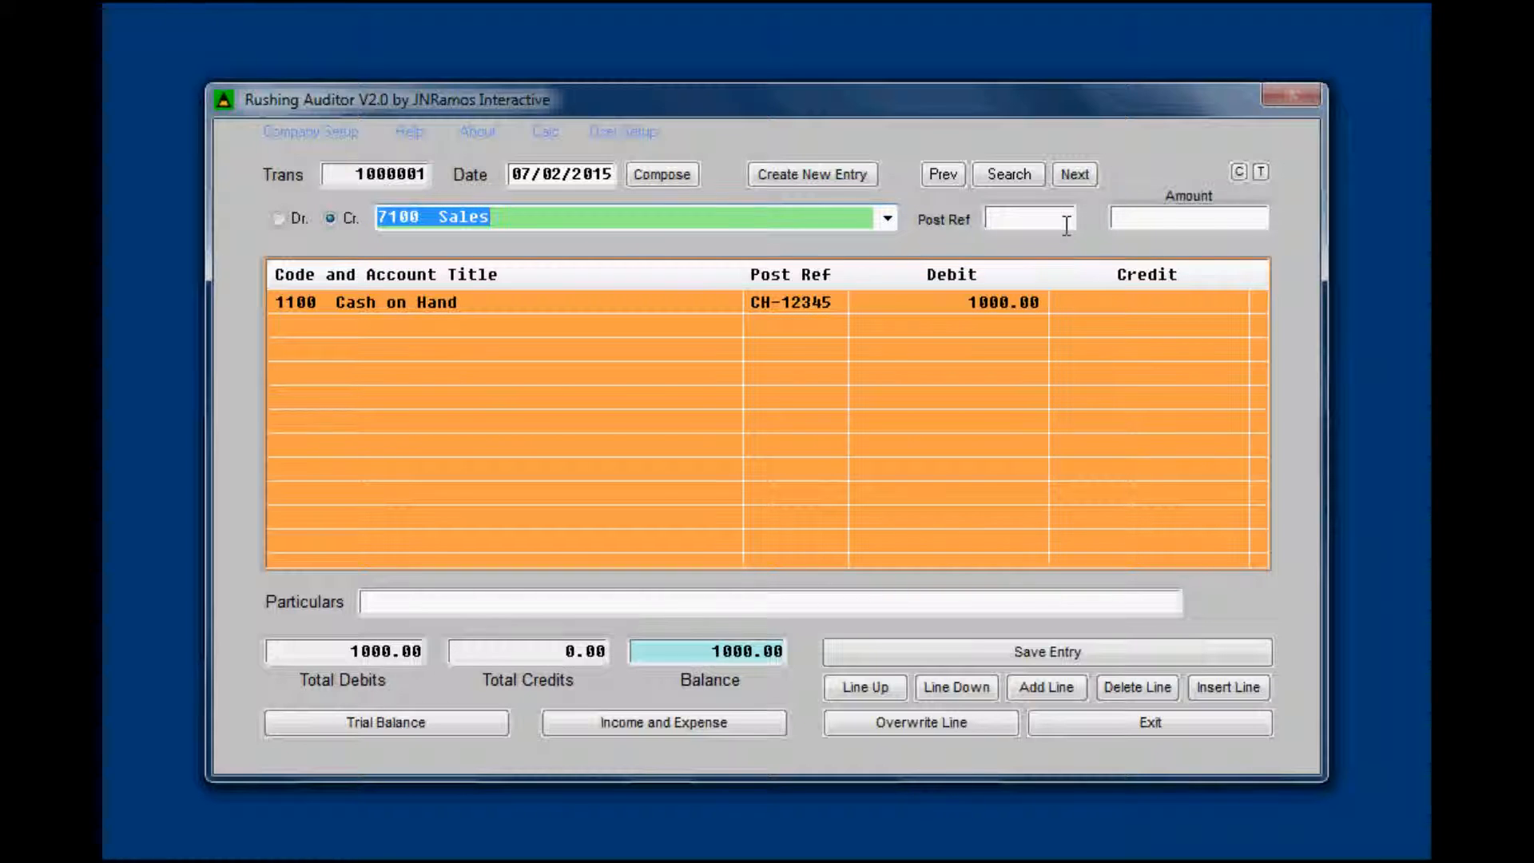
click(1050, 222)
text(S)
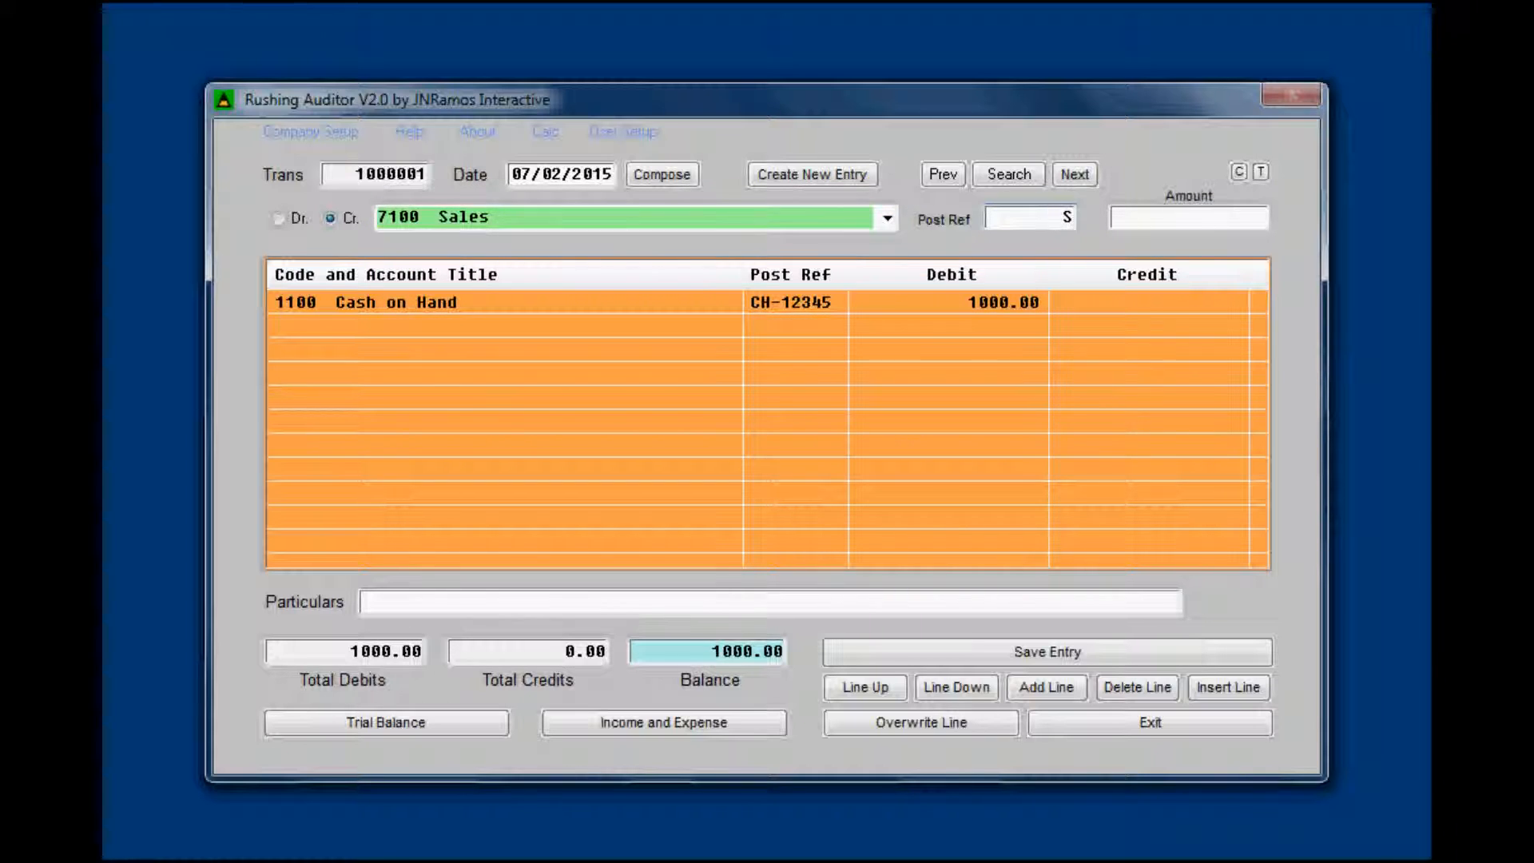
text(A-23456)
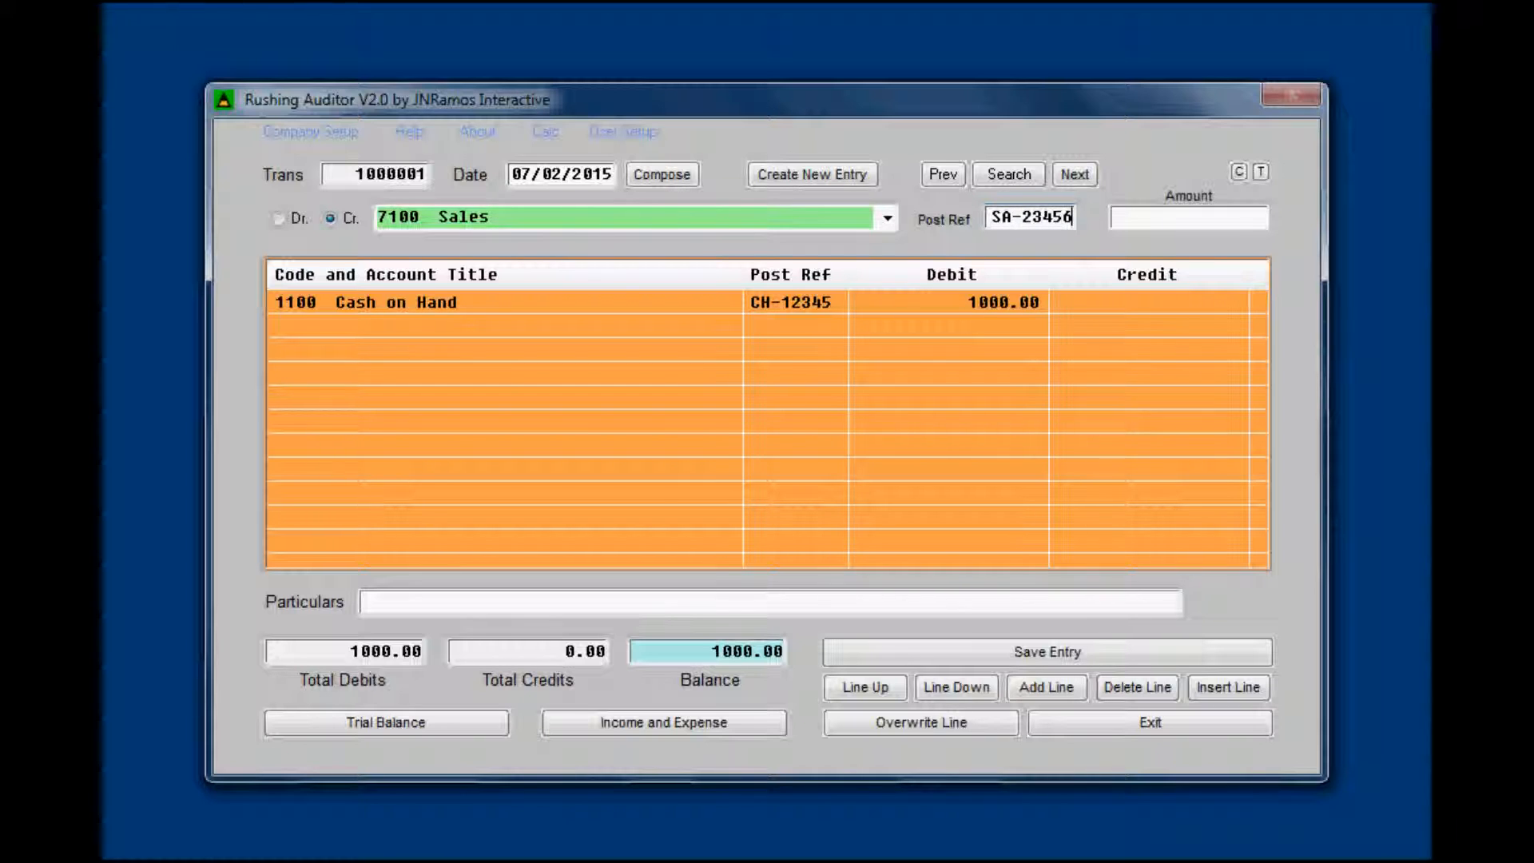
click(1181, 221)
click(1054, 685)
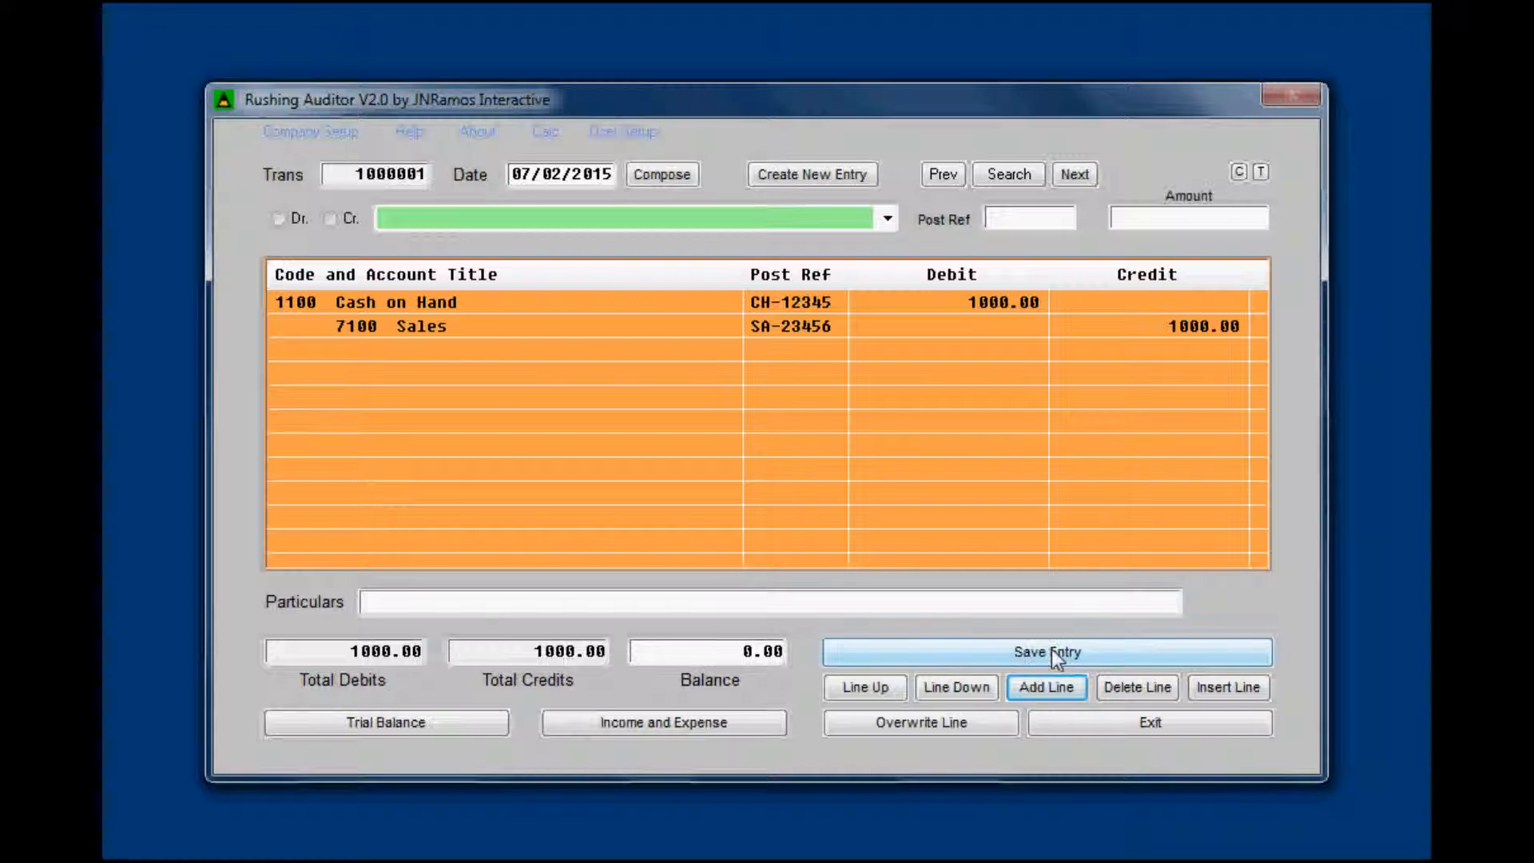
- Enter "Sold merchandise on account" as the particulars and save the journal entry
click(699, 605)
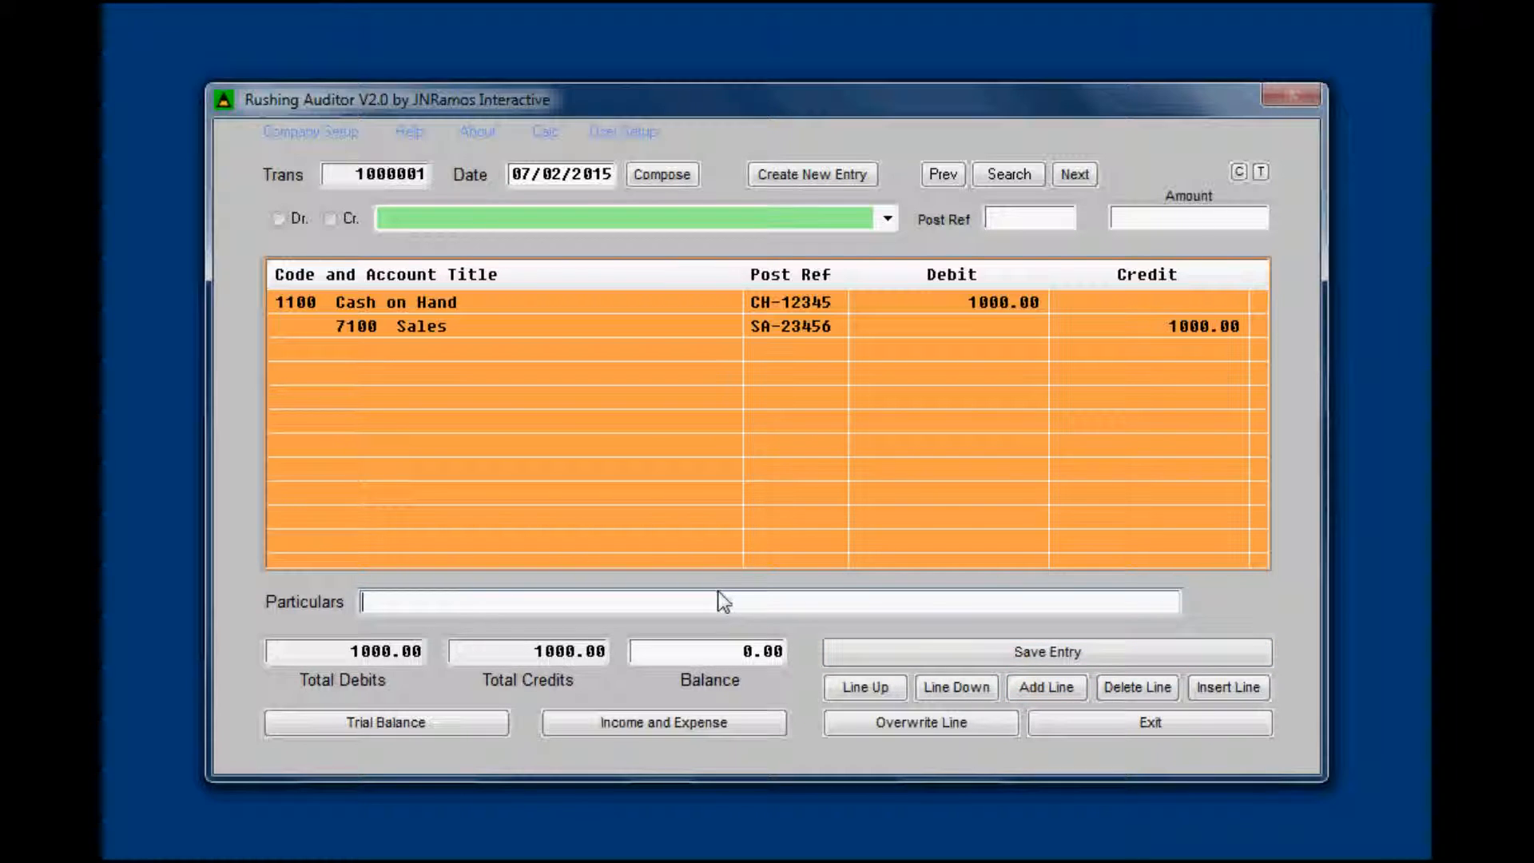
text(pURCHAS)
key(BackSpace)
key(BackSpace)
key(BackSpace)
text(Sold merchandise on account)
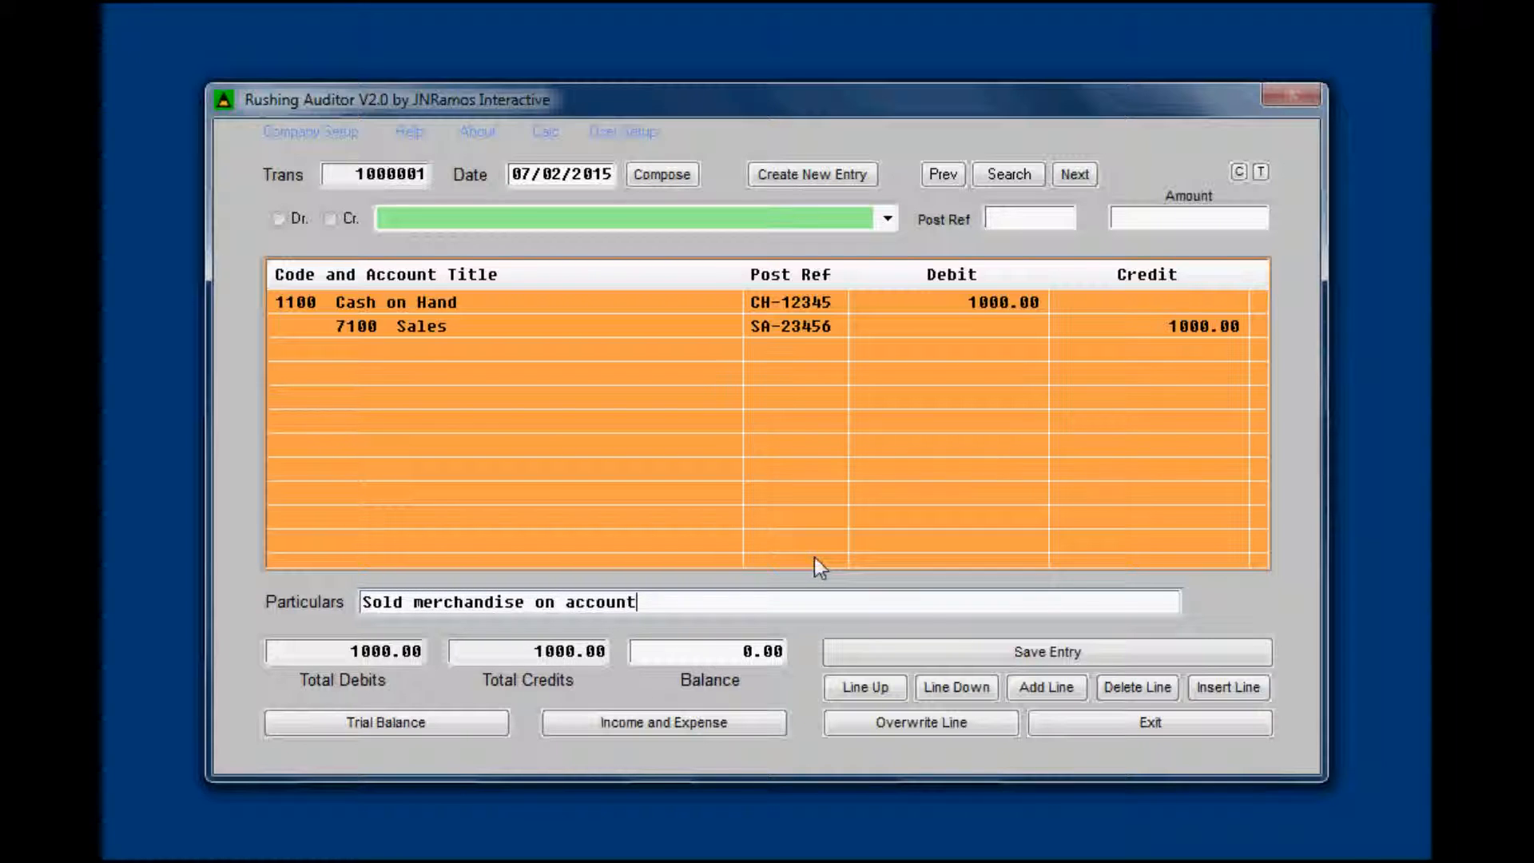
click(967, 657)
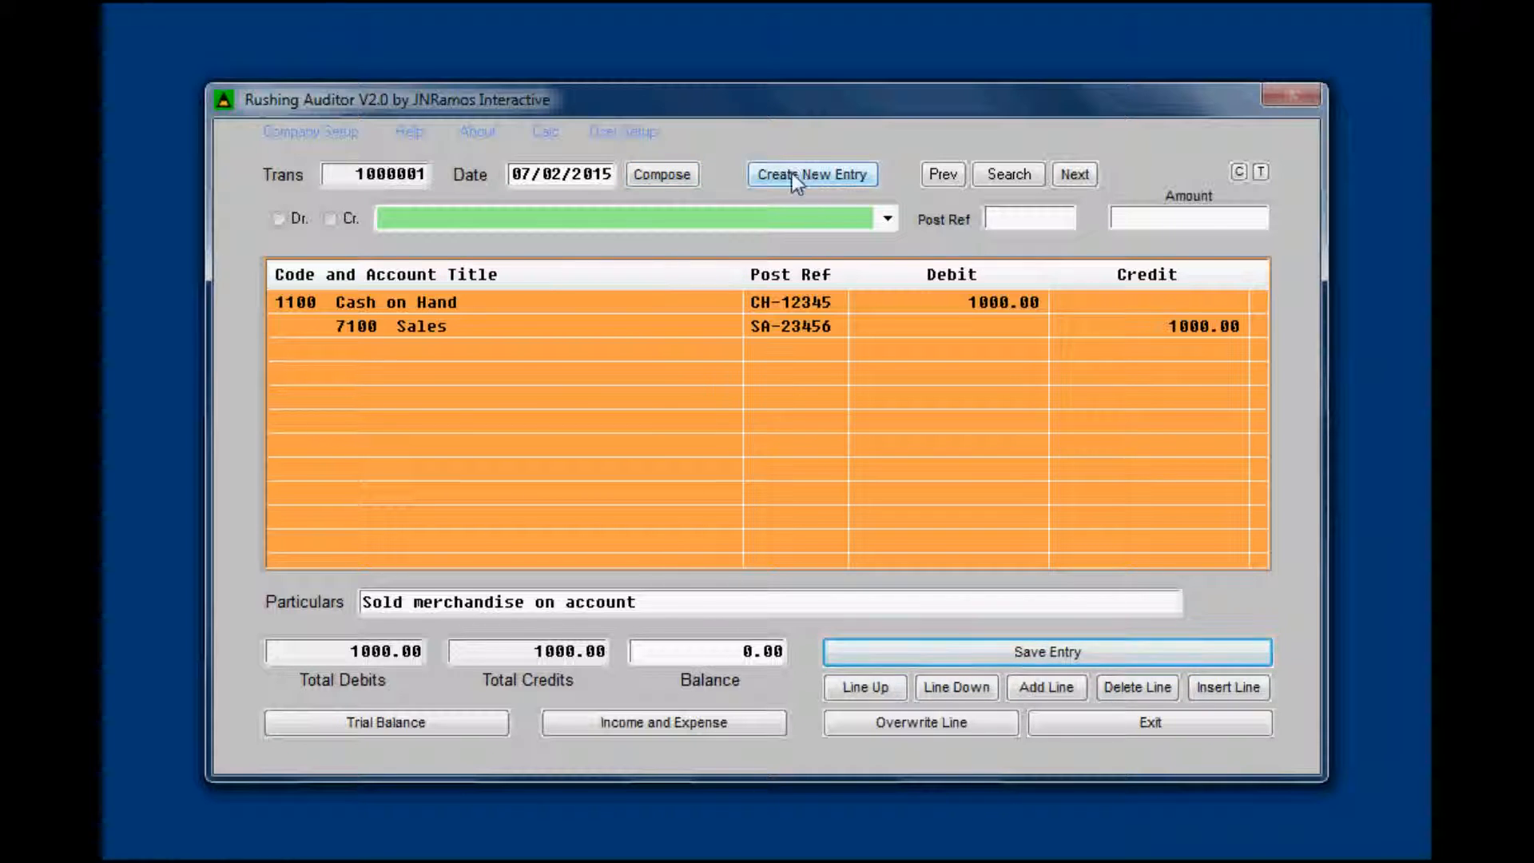
- Create a new journal entry and set its date to 07/03/2015
click(819, 174)
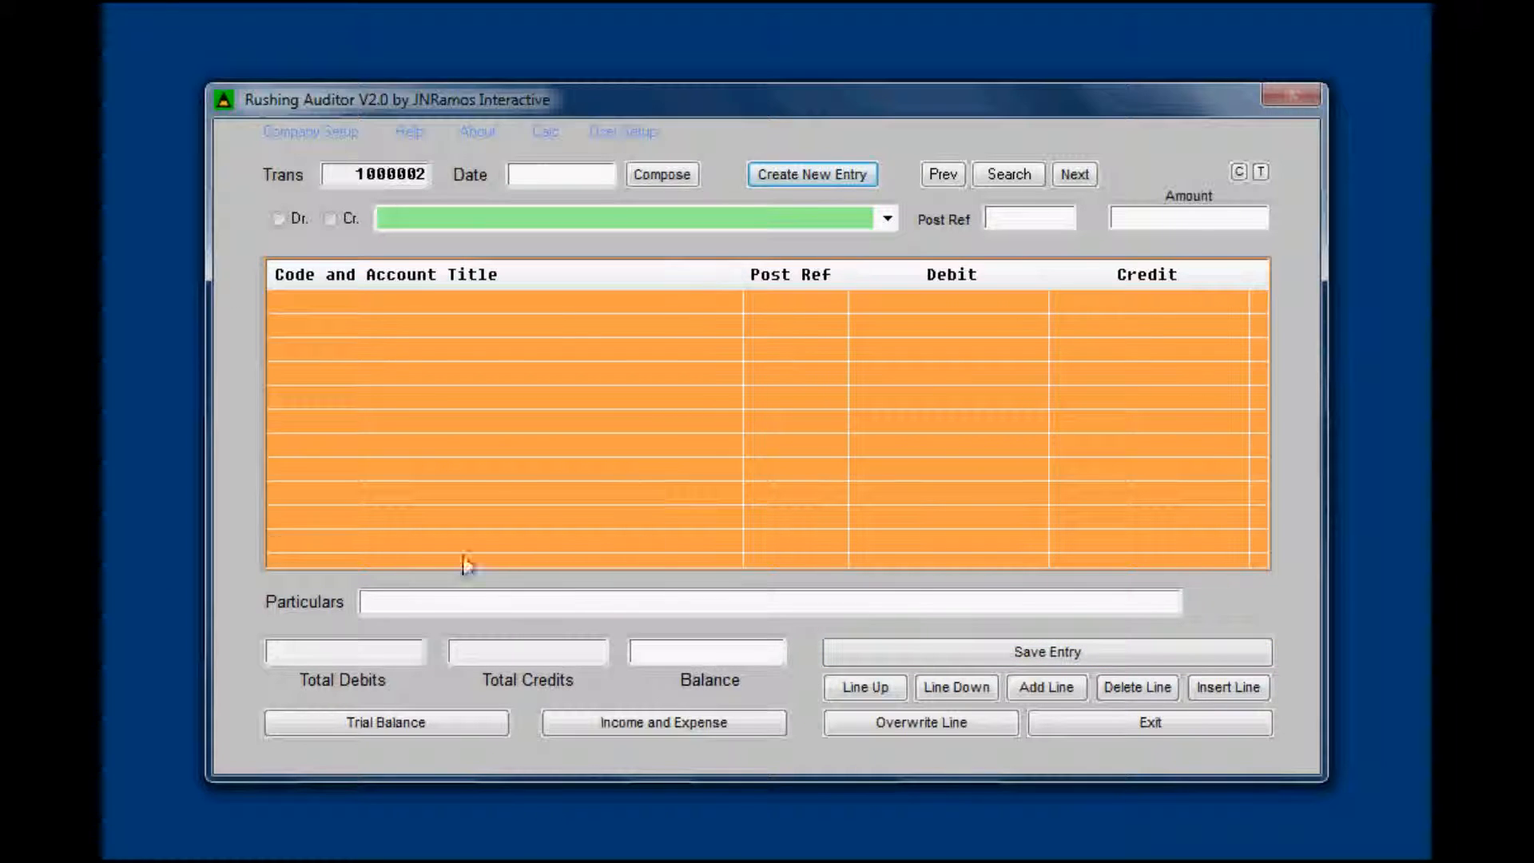
click(345, 182)
click(324, 189)
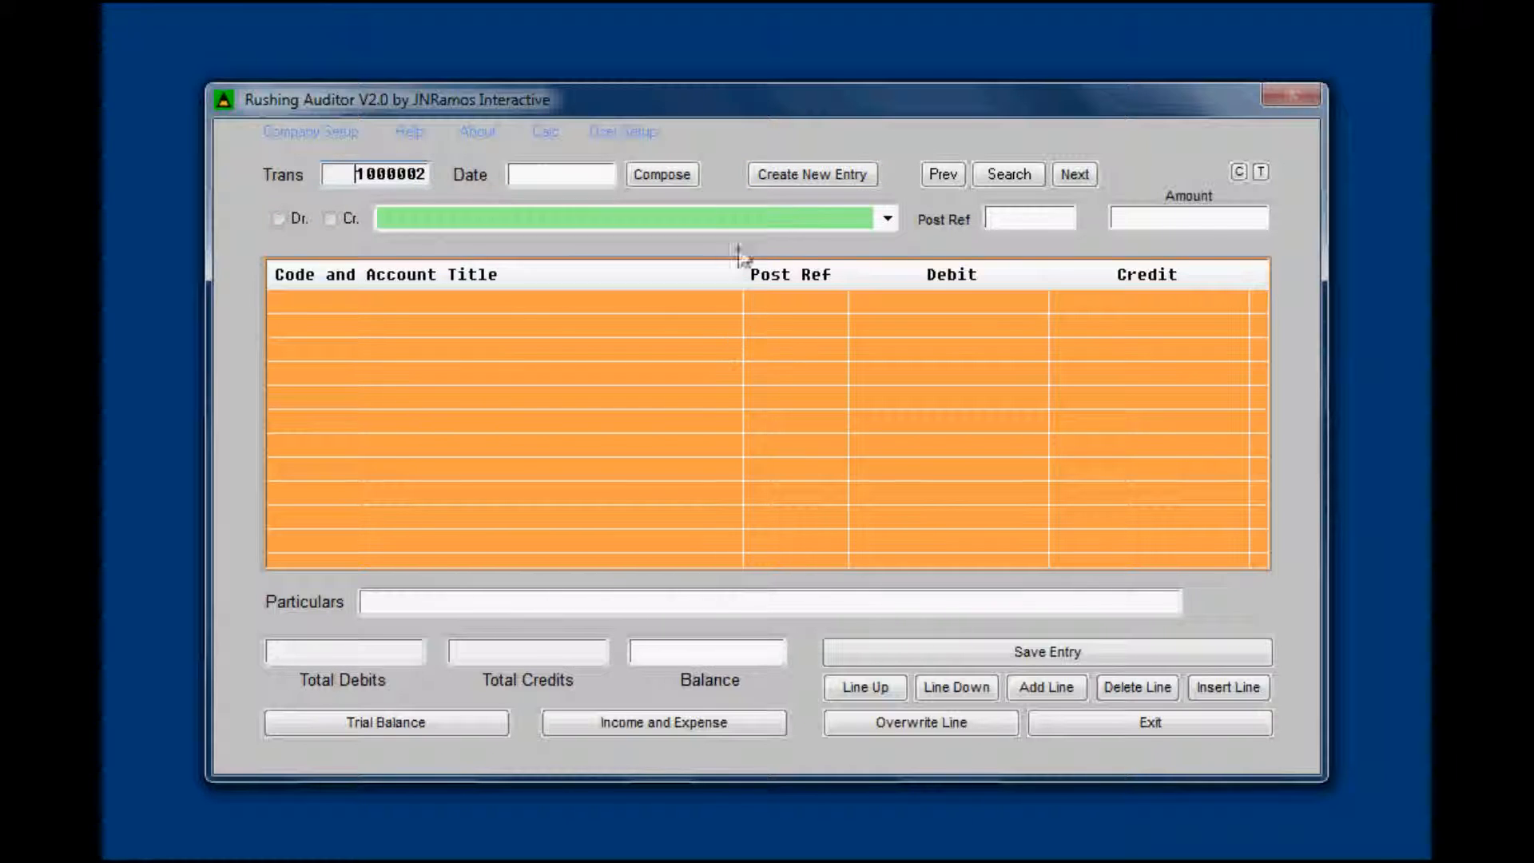
click(666, 178)
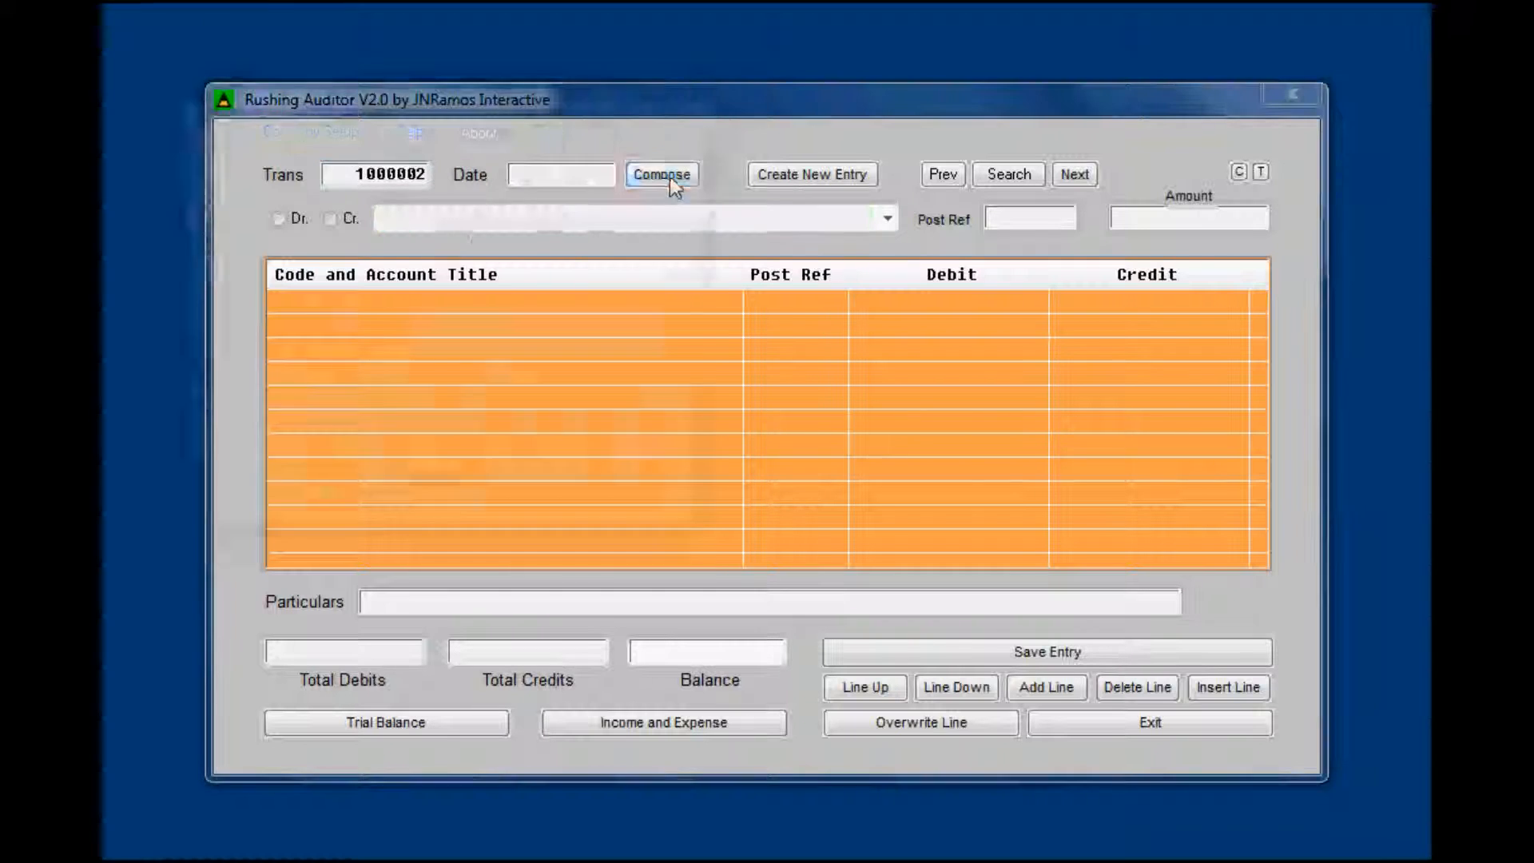
click(273, 321)
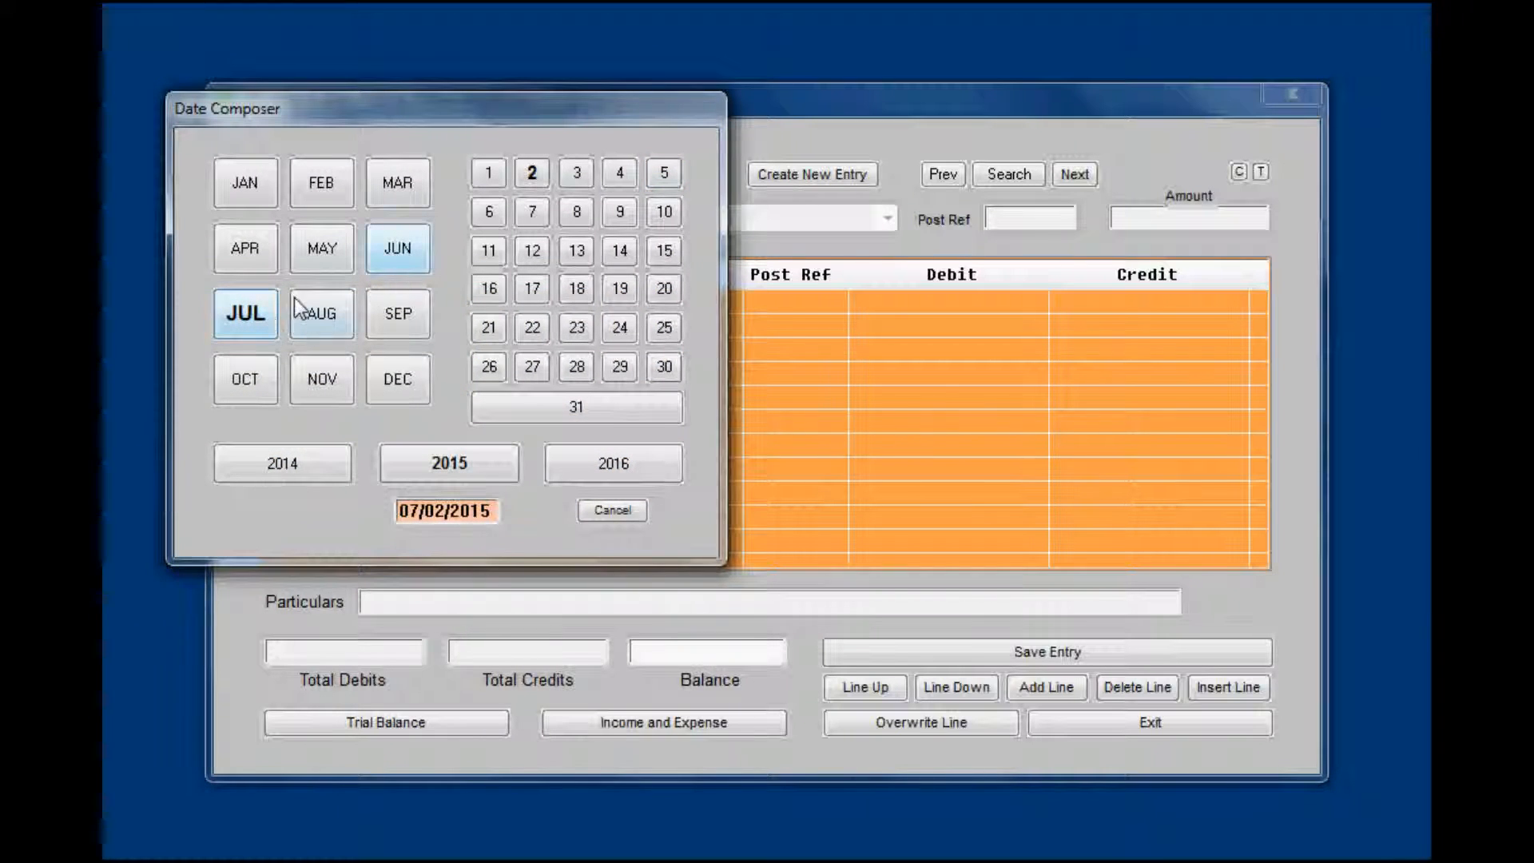
click(477, 464)
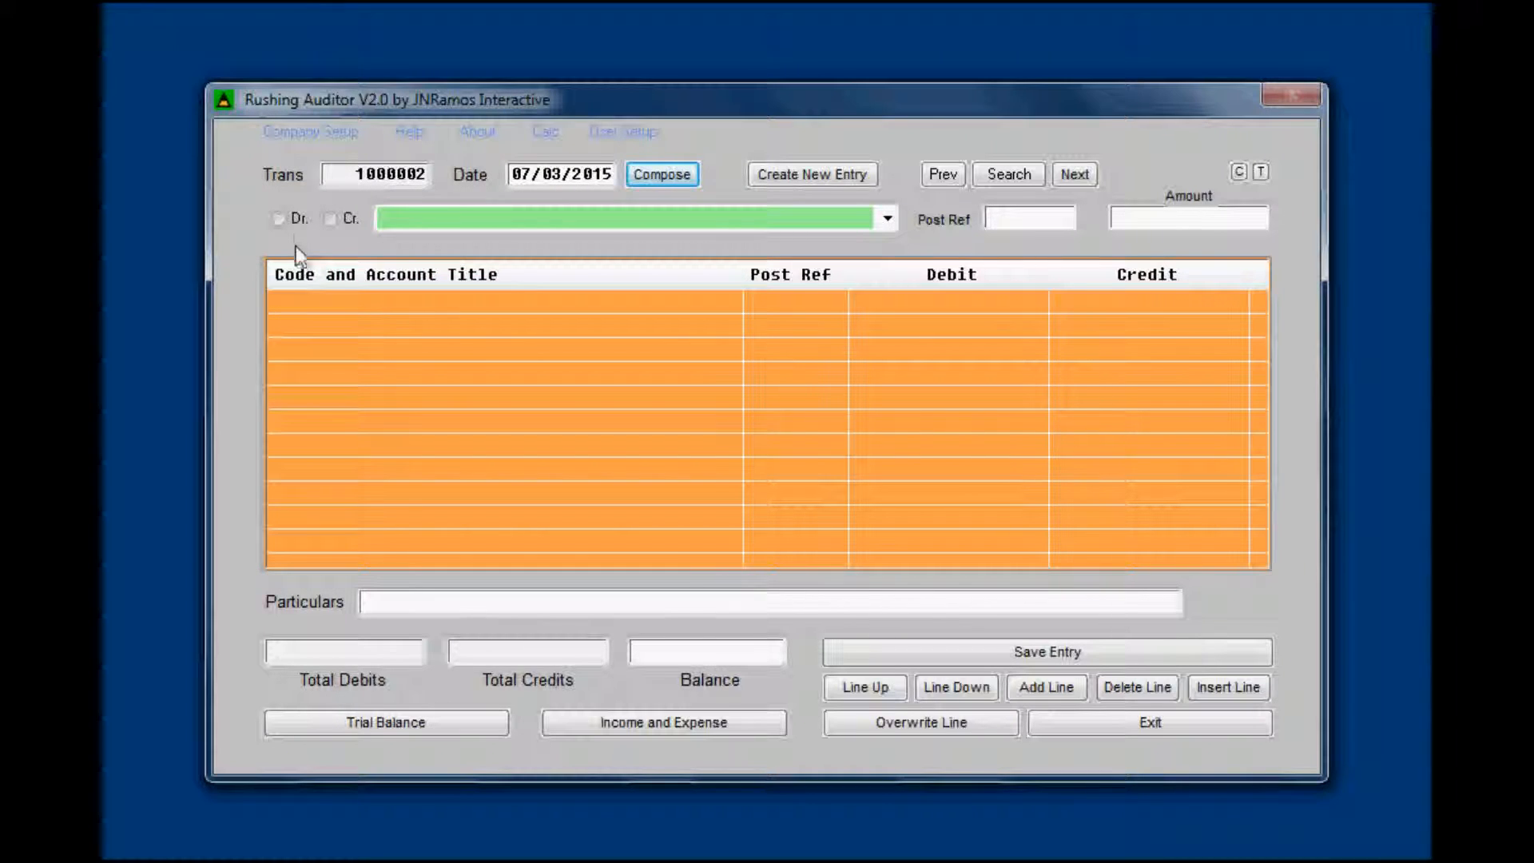
- Add a debit line for 1200 Cash In Bank with post reference CB-33333 and amount 20000
click(284, 220)
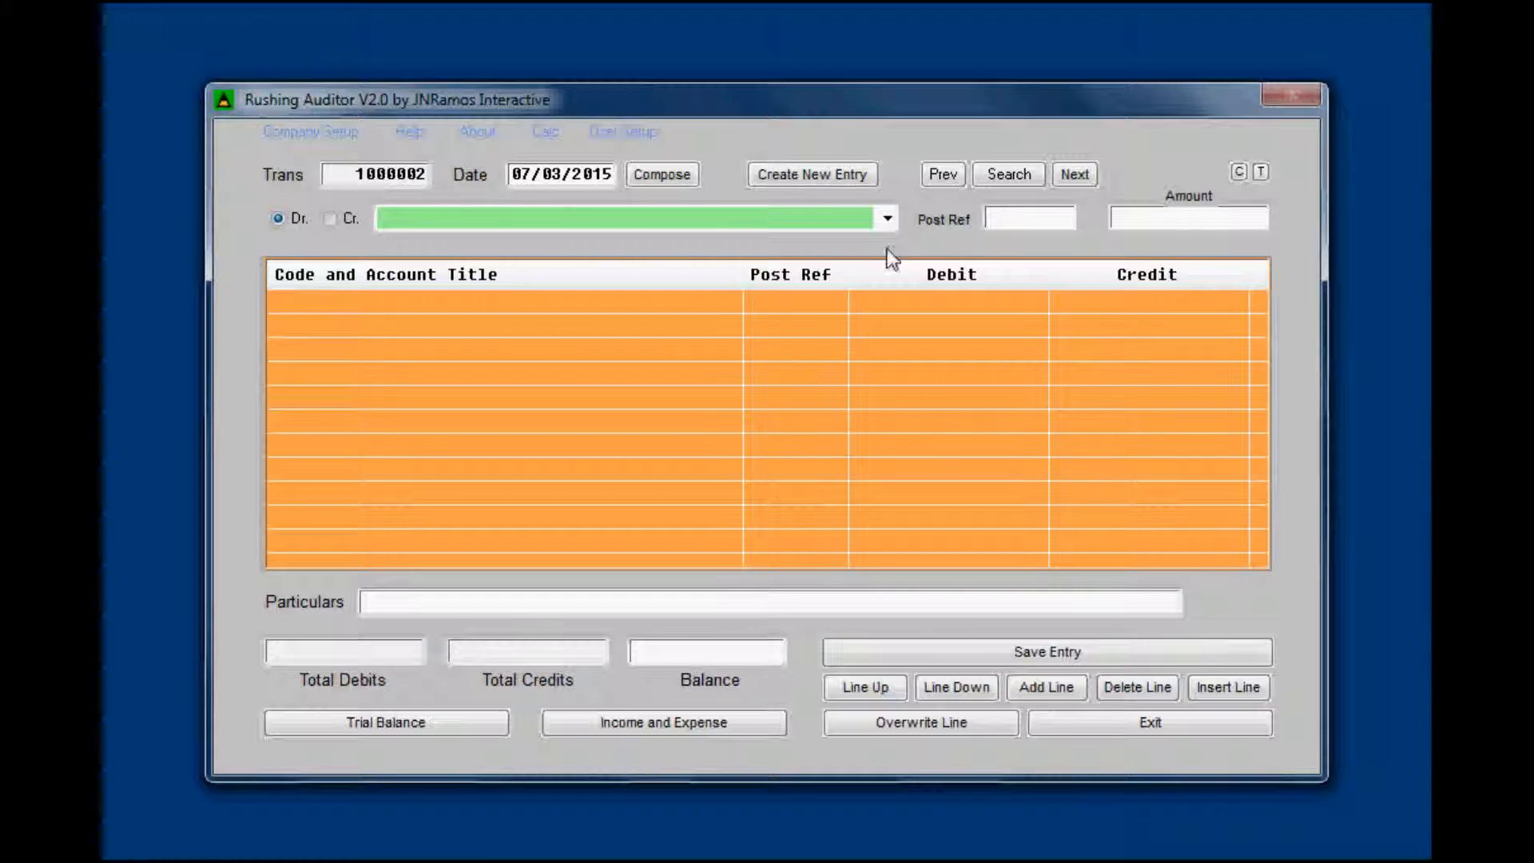
click(887, 218)
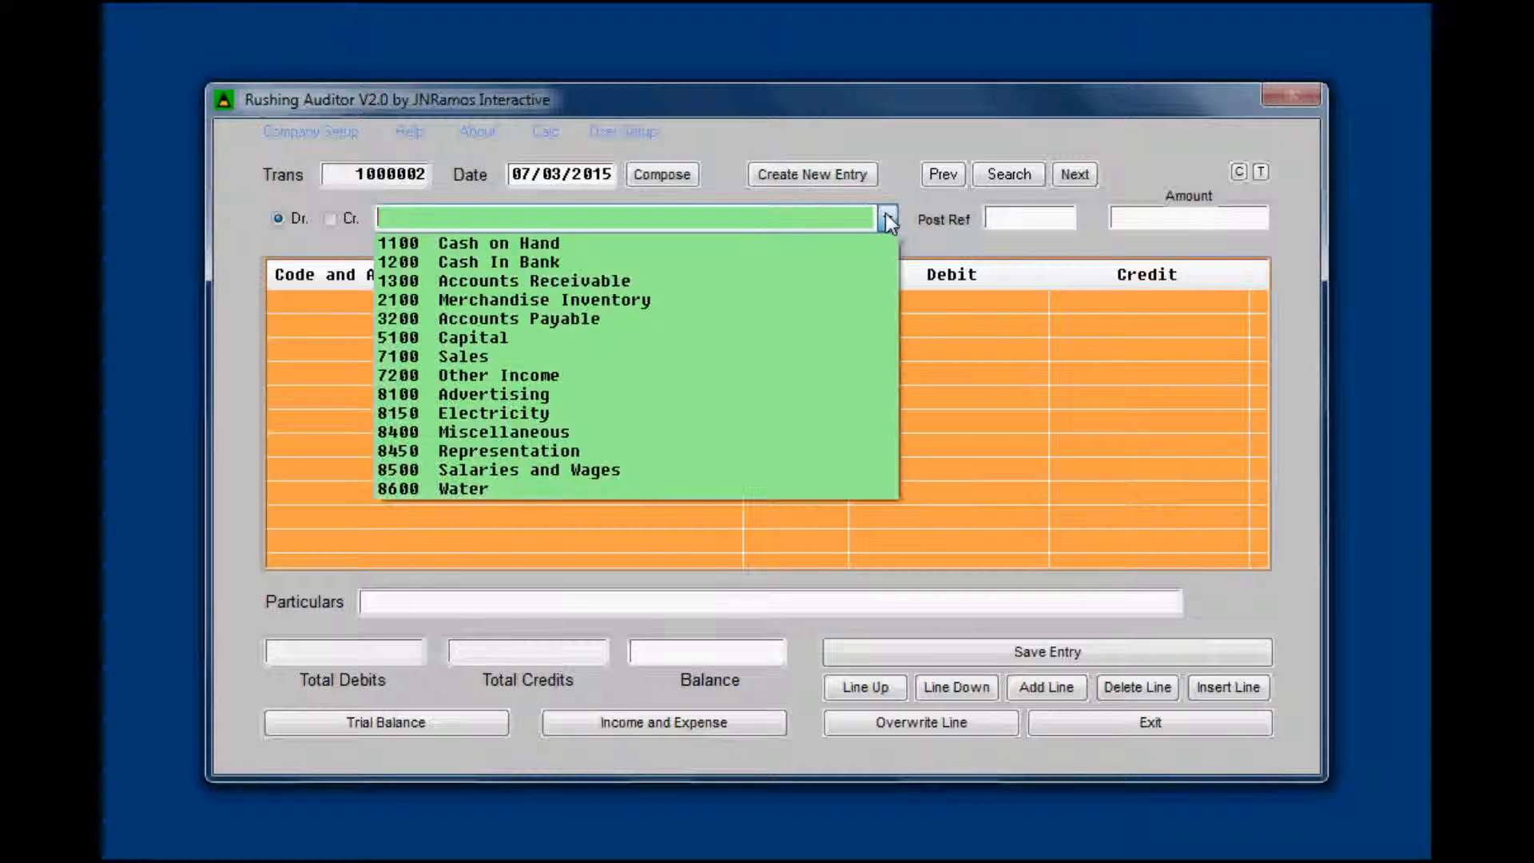
click(665, 263)
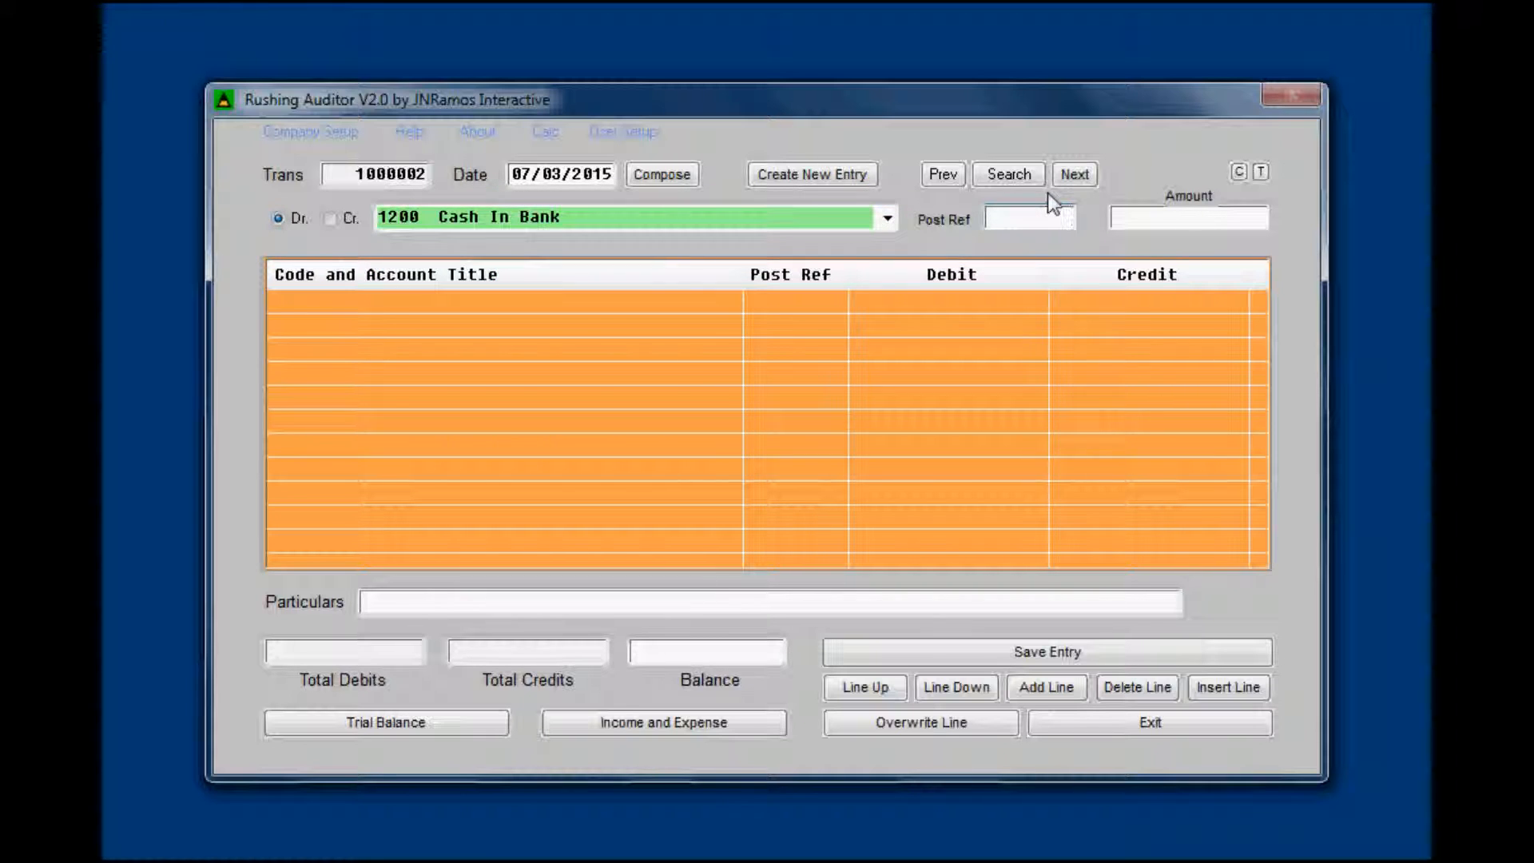
key(Tab)
text(cb)
text(CB-33333)
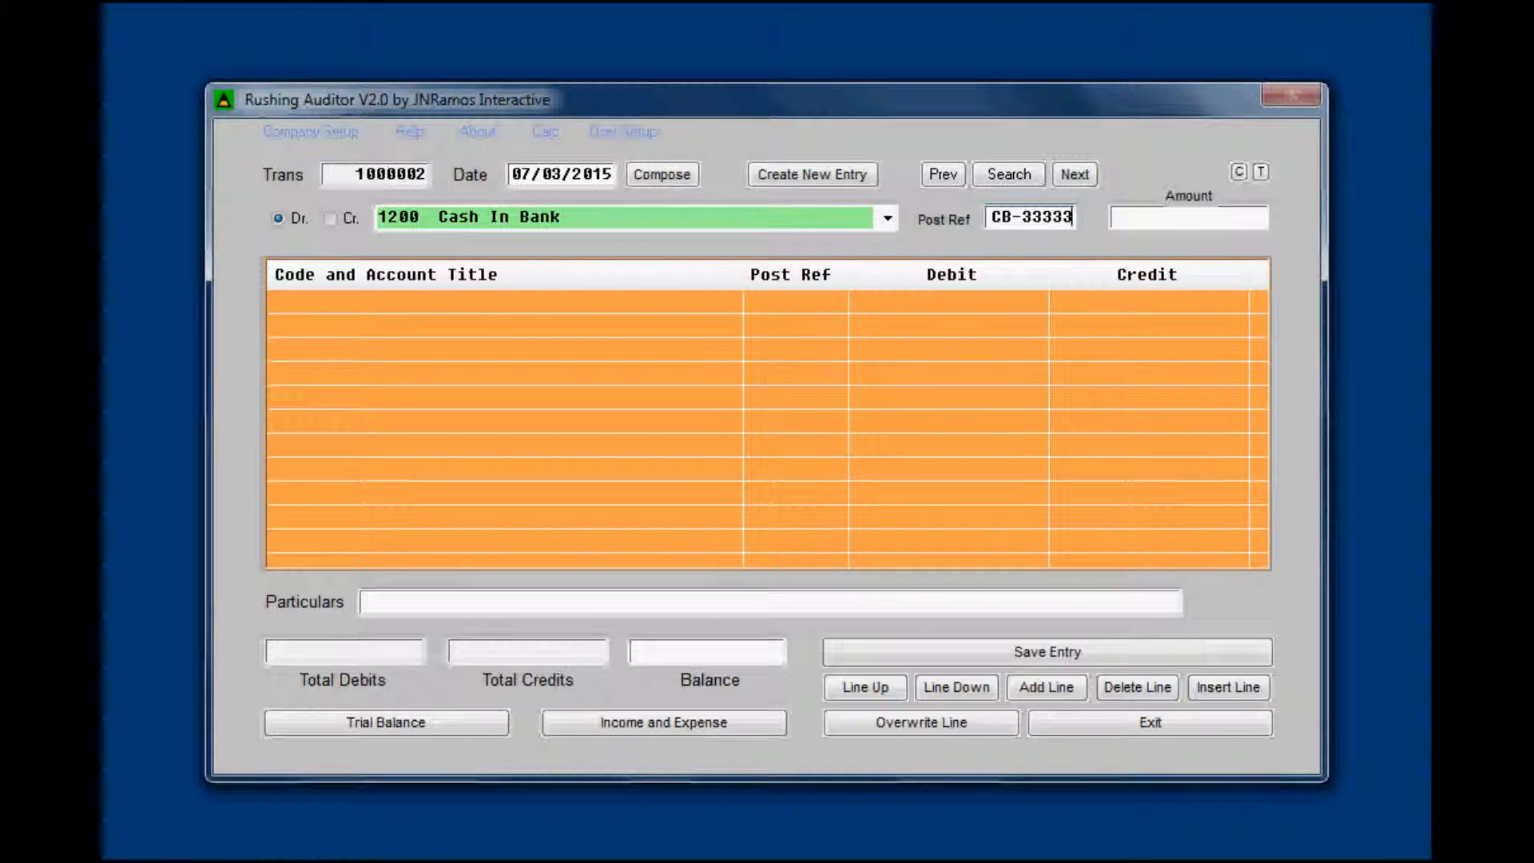
click(1258, 217)
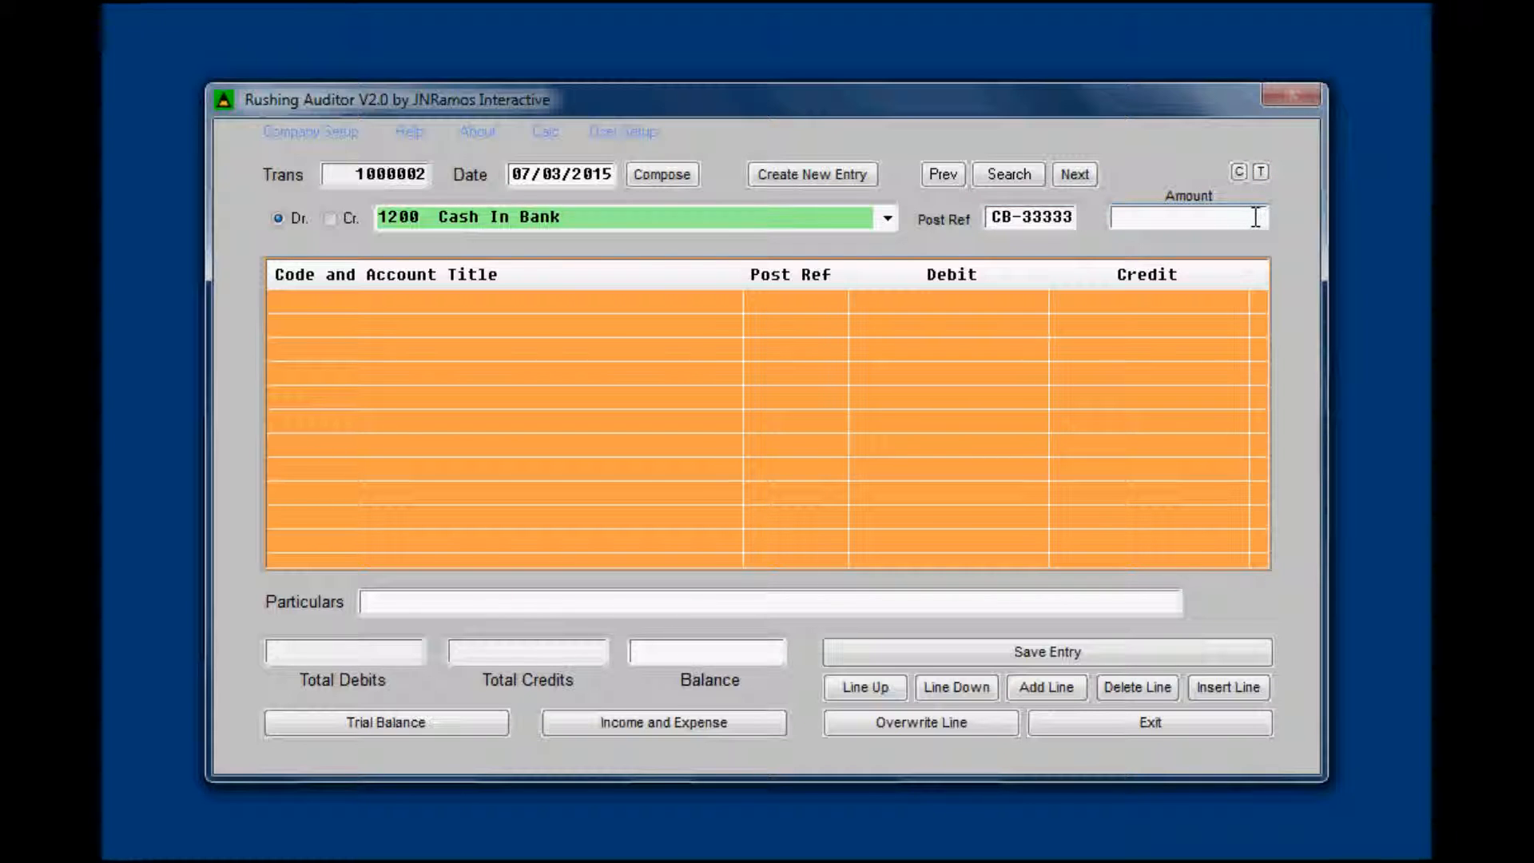
text(2000)
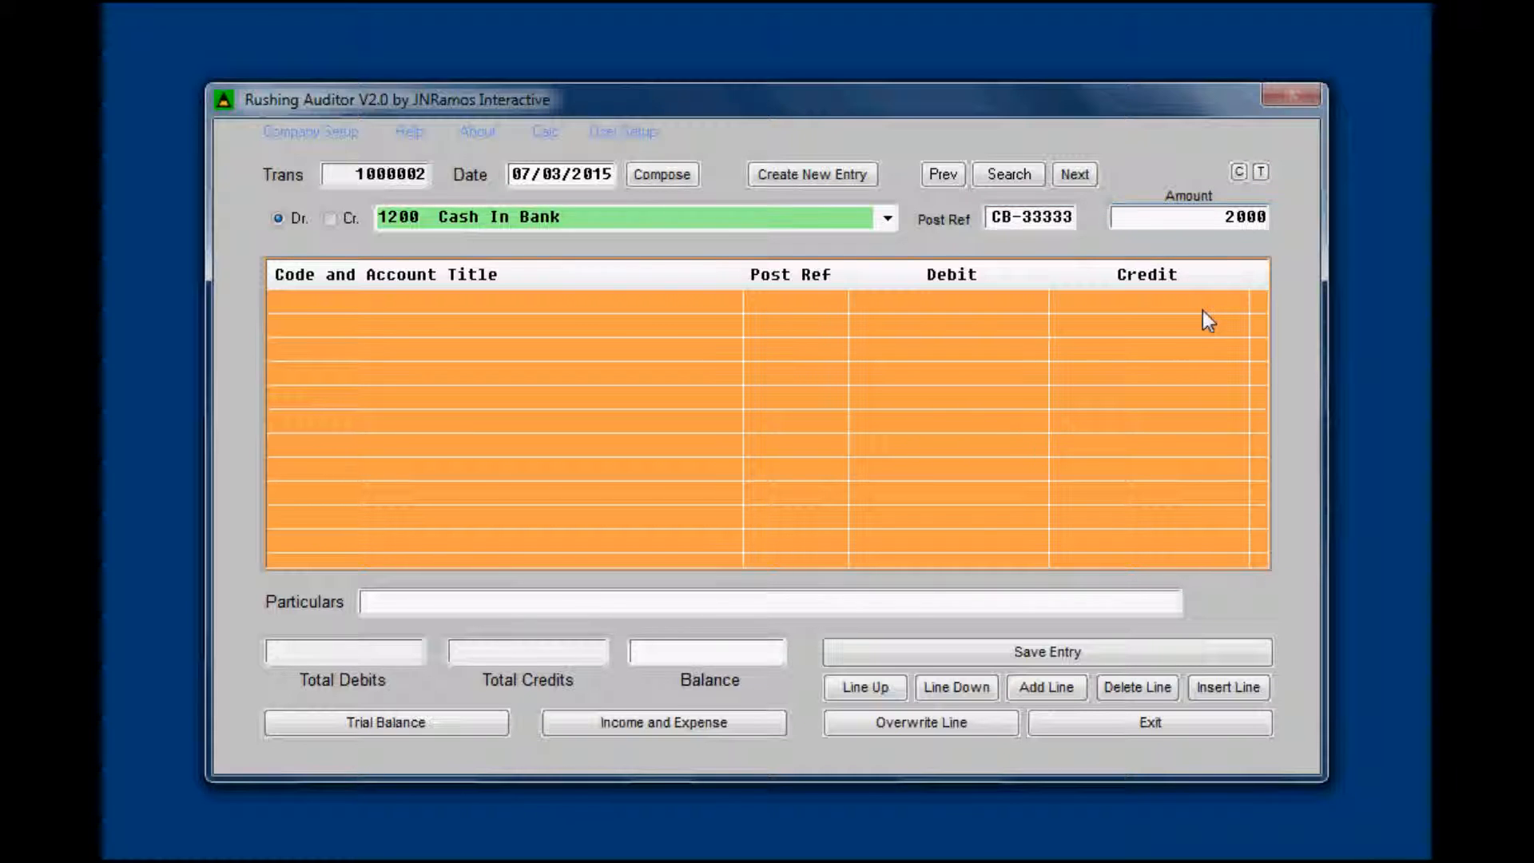
text(0)
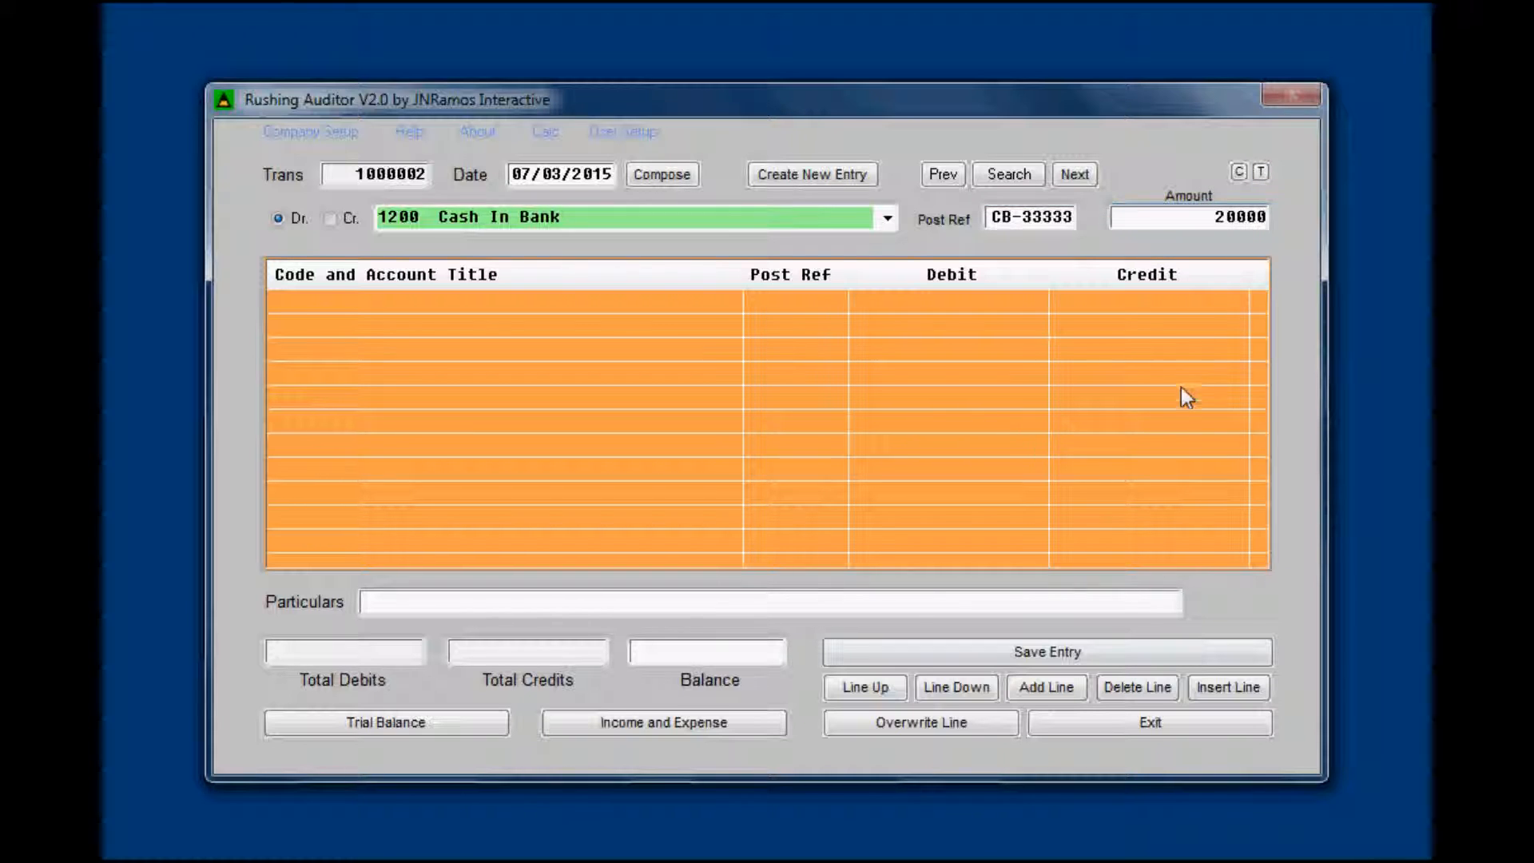
click(1047, 687)
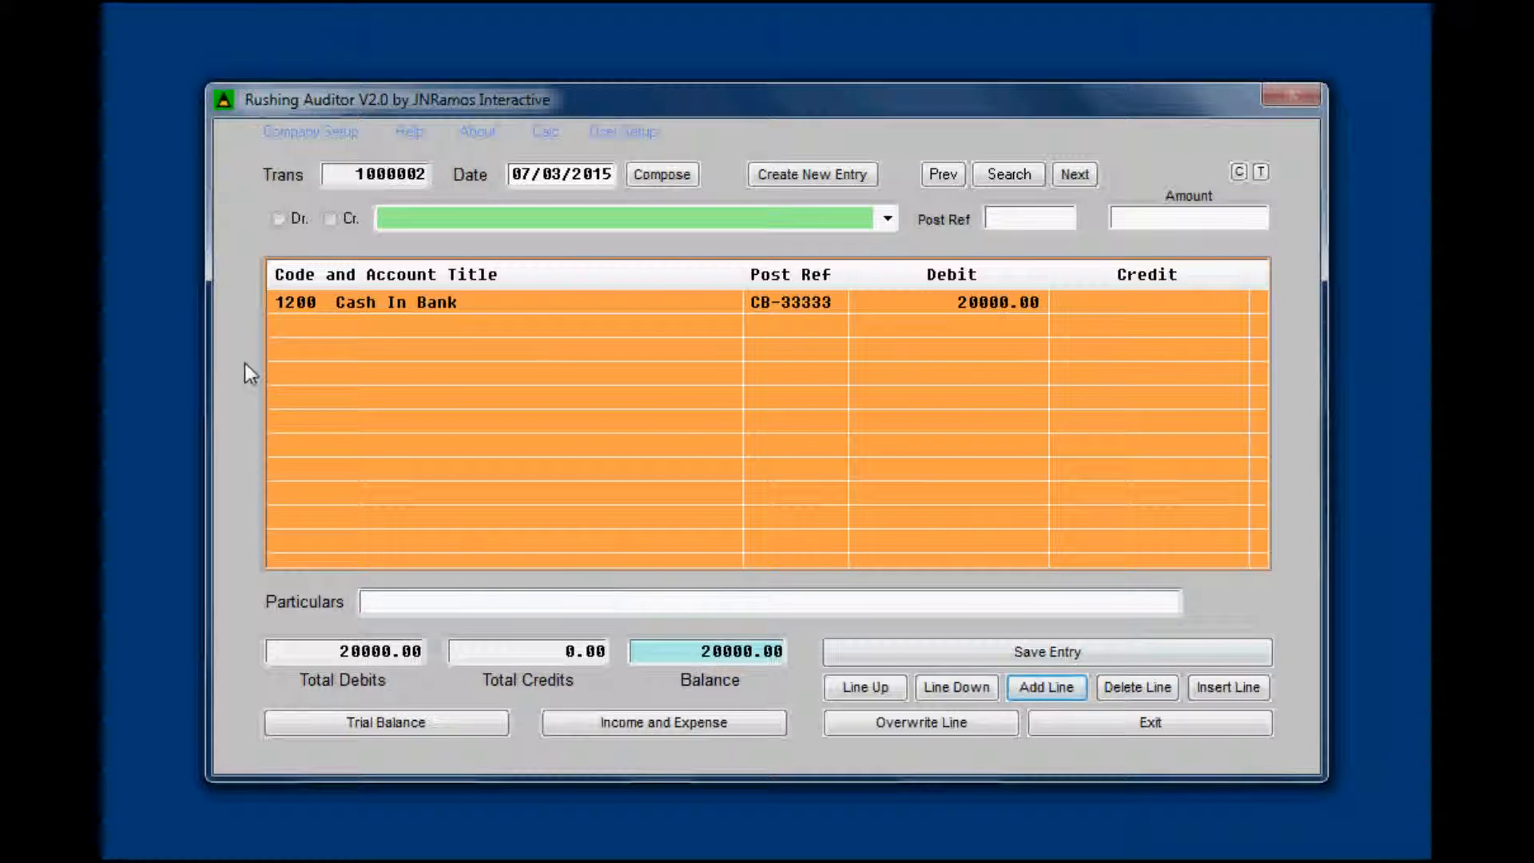
- Add a debit line for 1300 Accounts Receivable with post reference AR-99999 and amount 5000
click(280, 216)
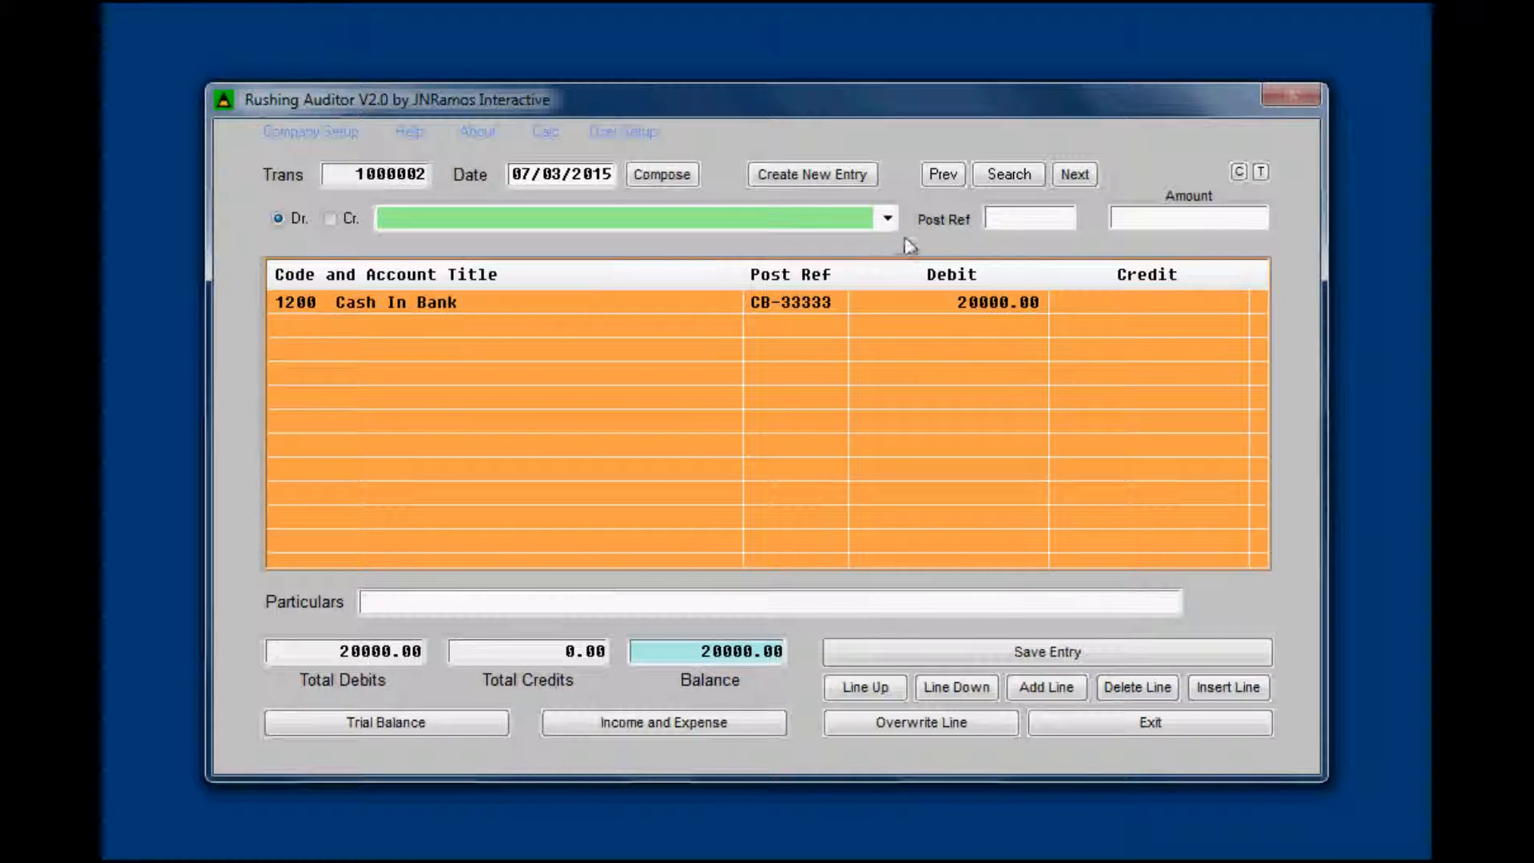
click(889, 218)
click(647, 278)
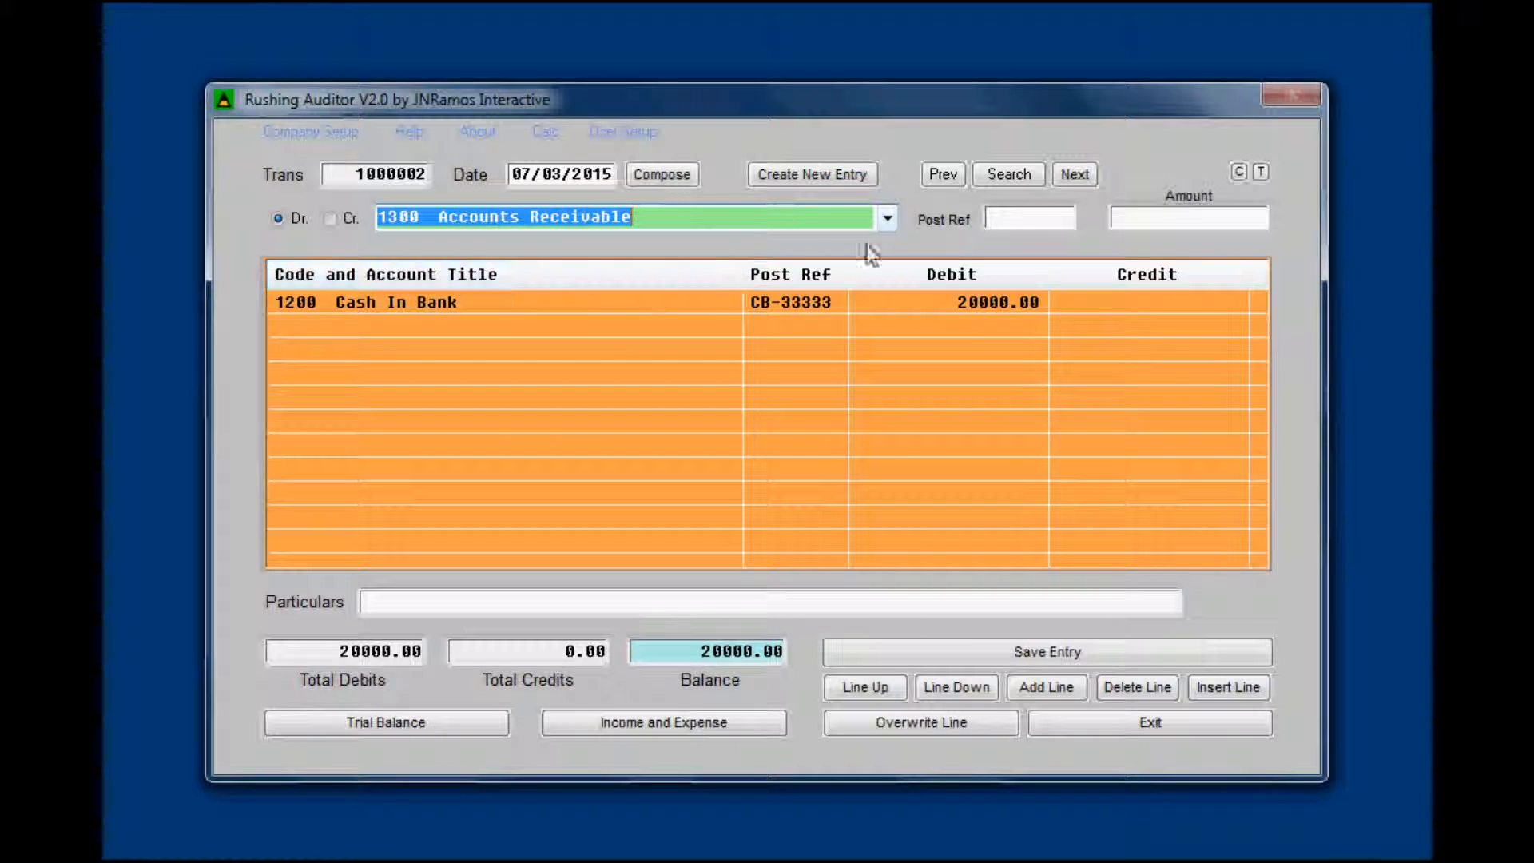
click(1046, 217)
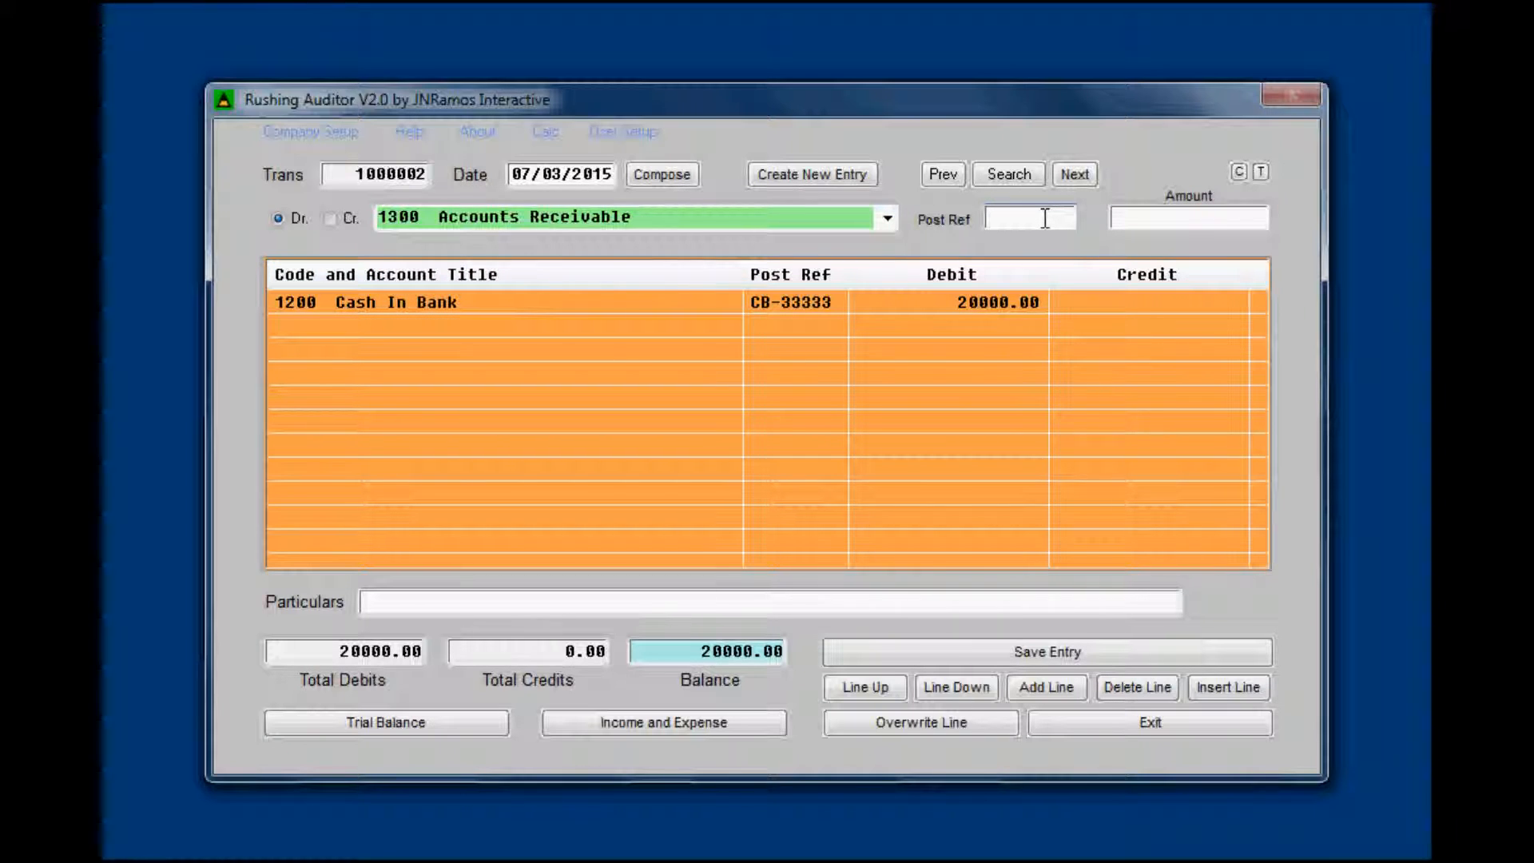
text(AR-99999)
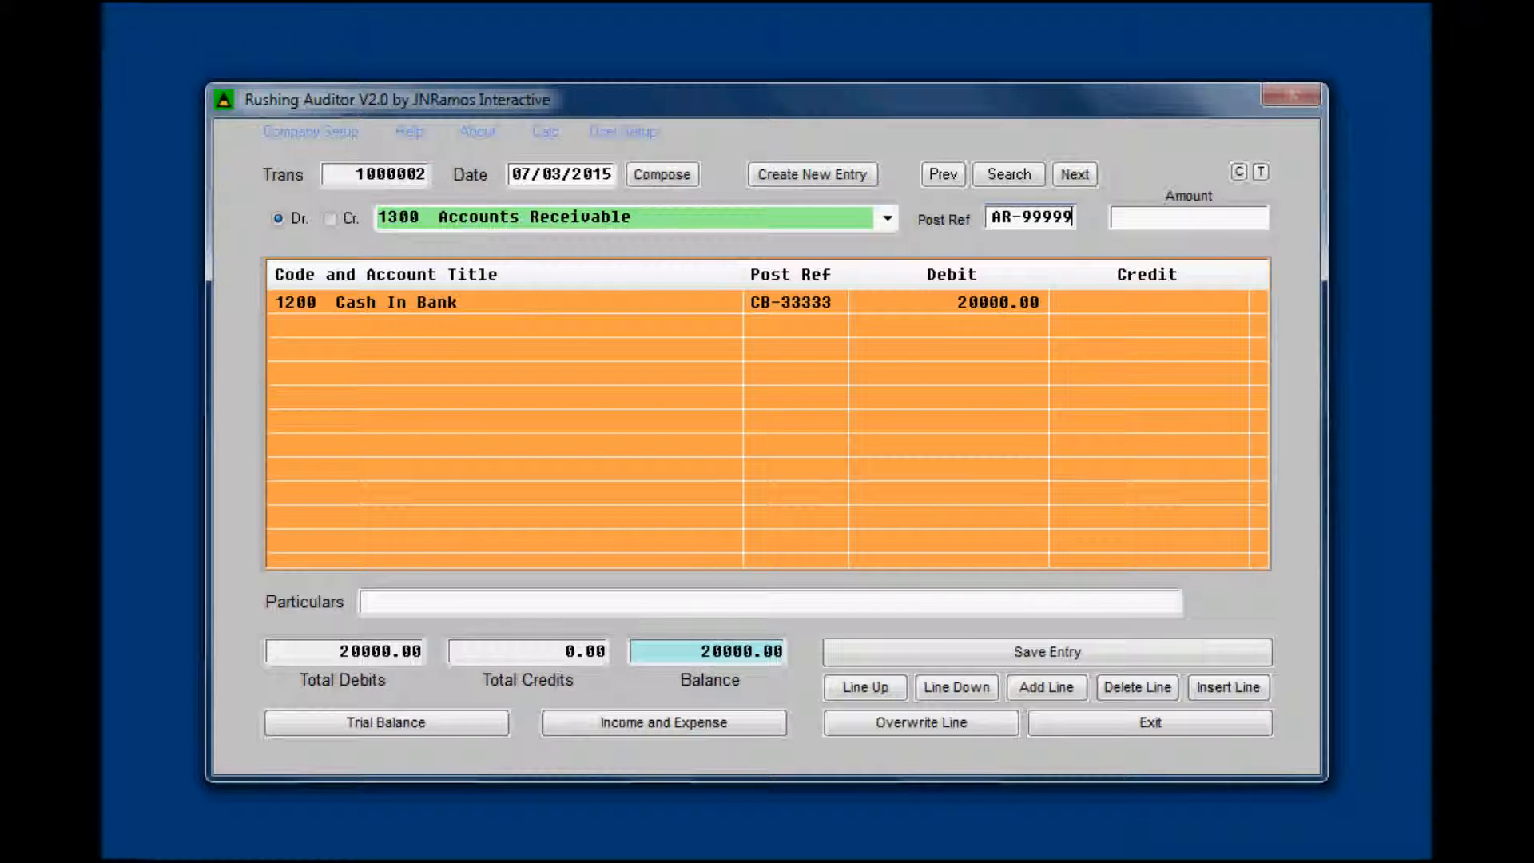
click(1201, 223)
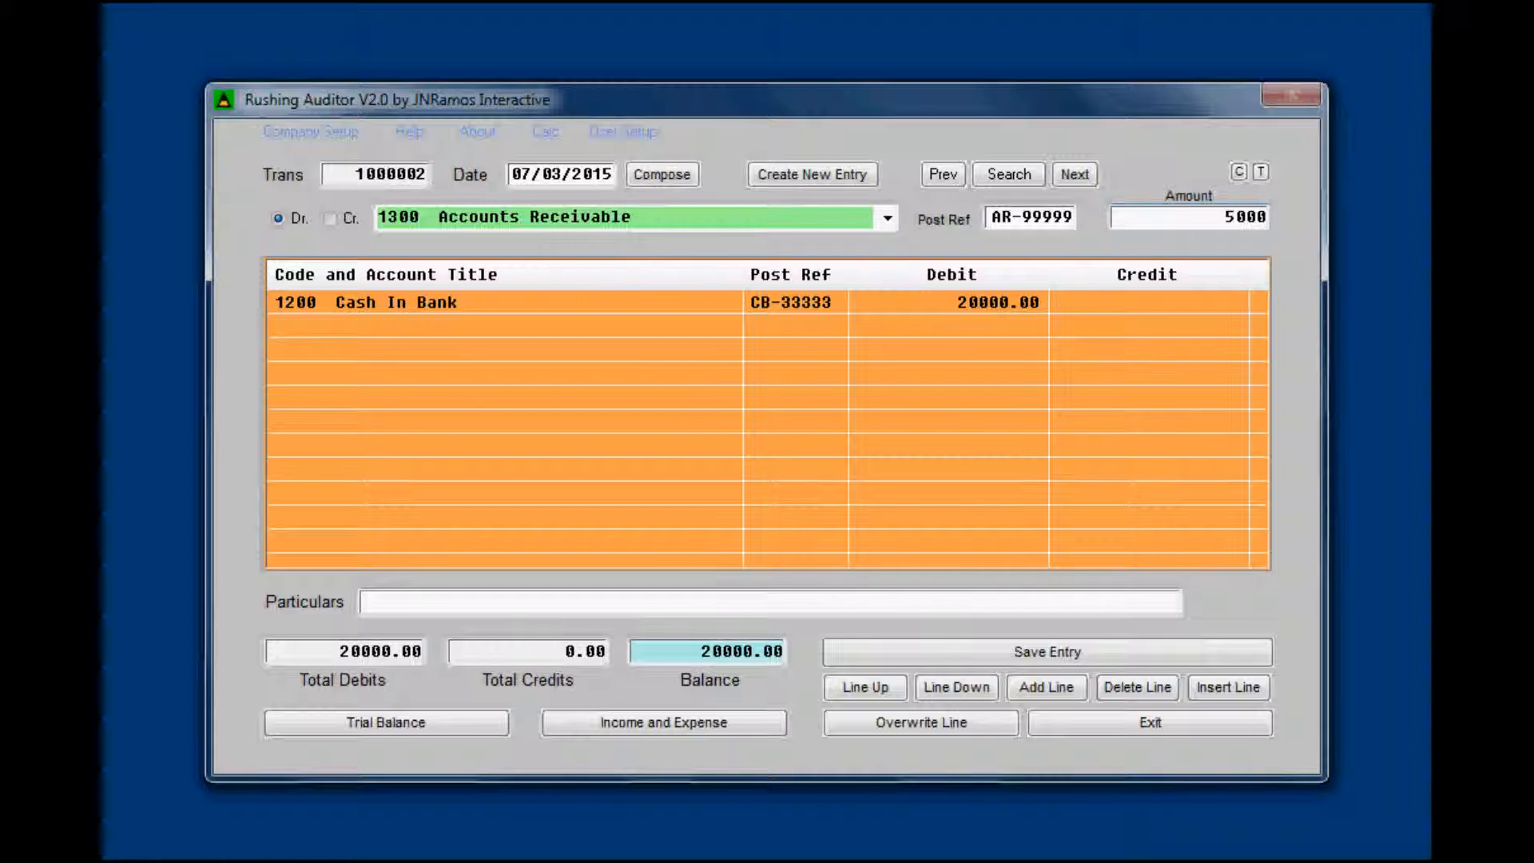
click(1039, 689)
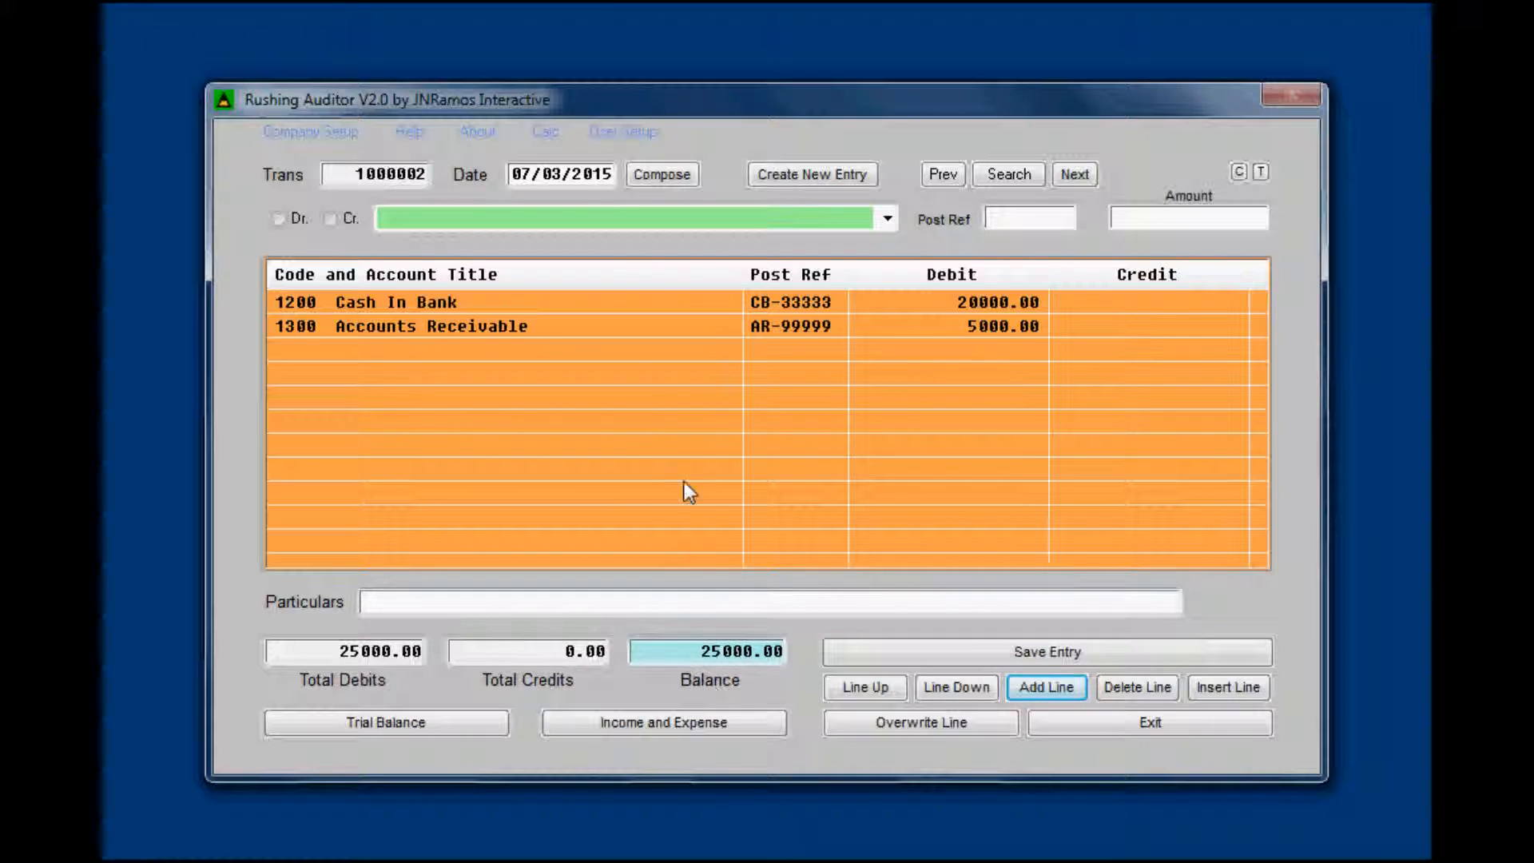
- Add a credit line for 7100 Sales with post reference SA-88888 and amount 25000
click(330, 219)
click(889, 226)
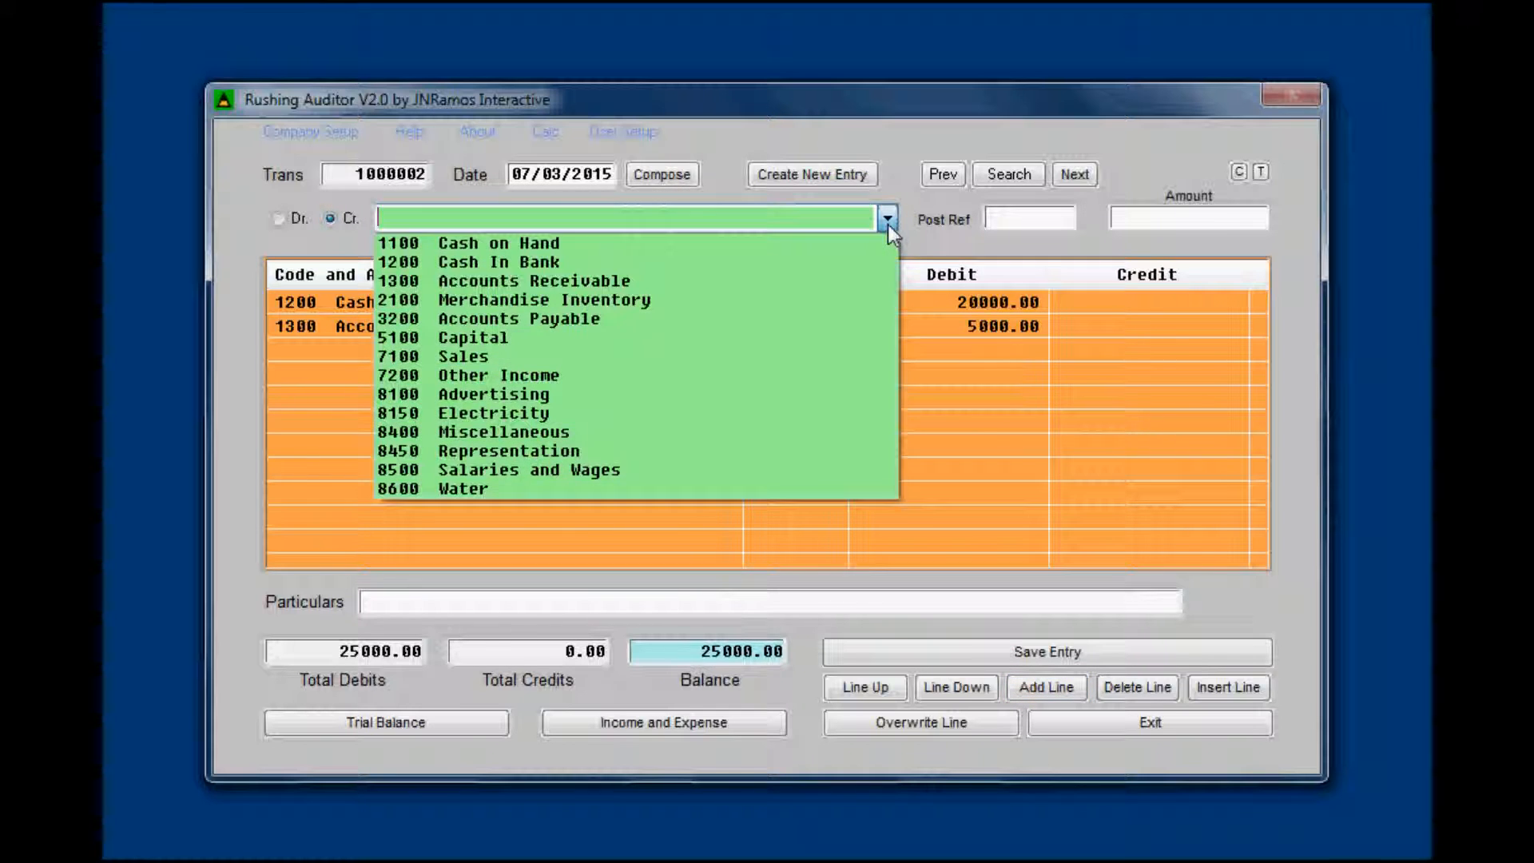
click(503, 356)
click(1037, 218)
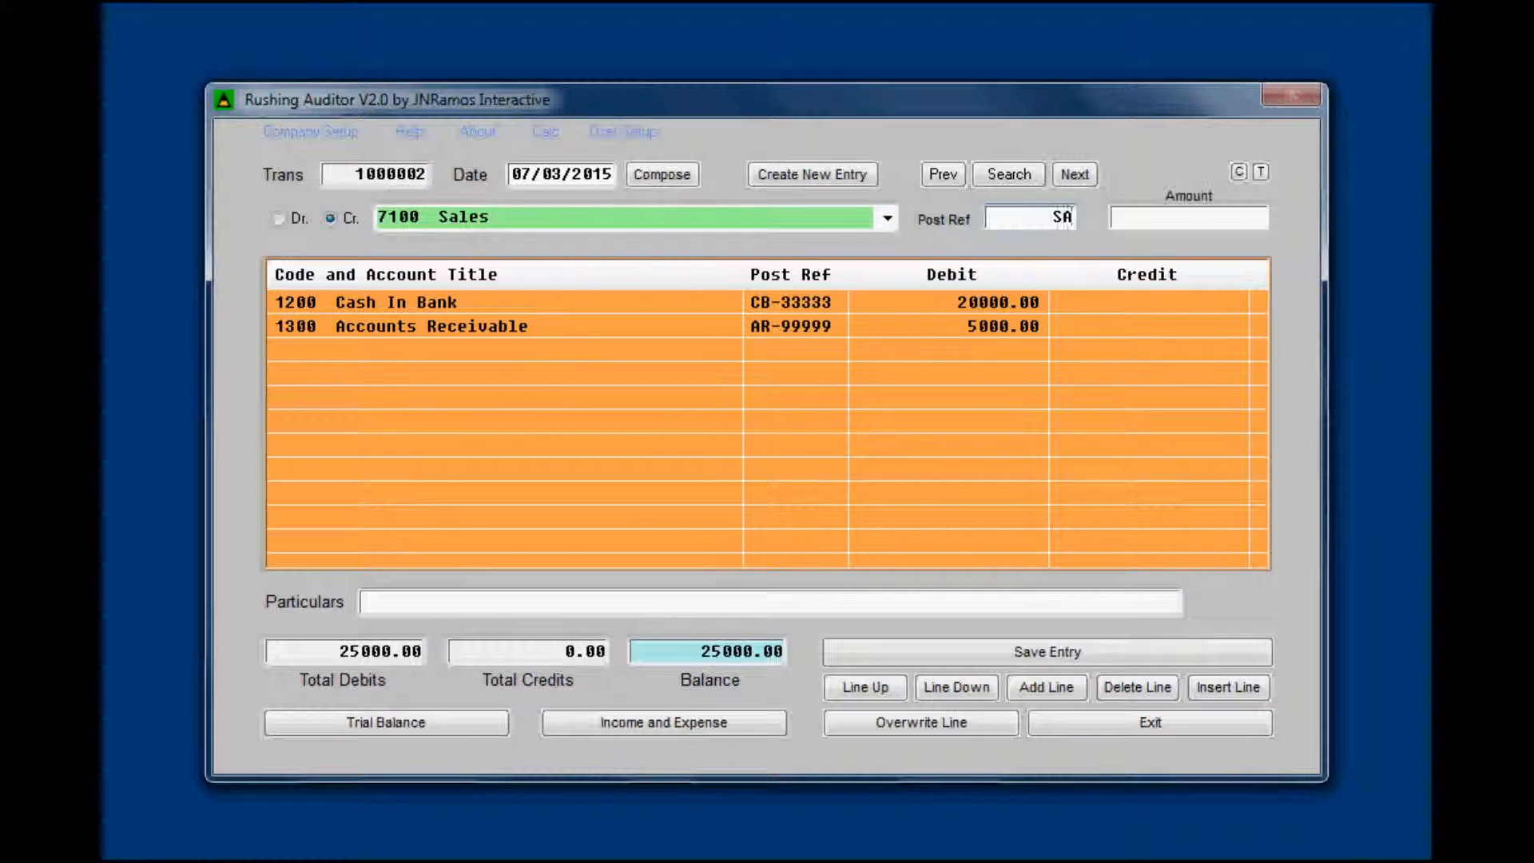
text(SA-88888)
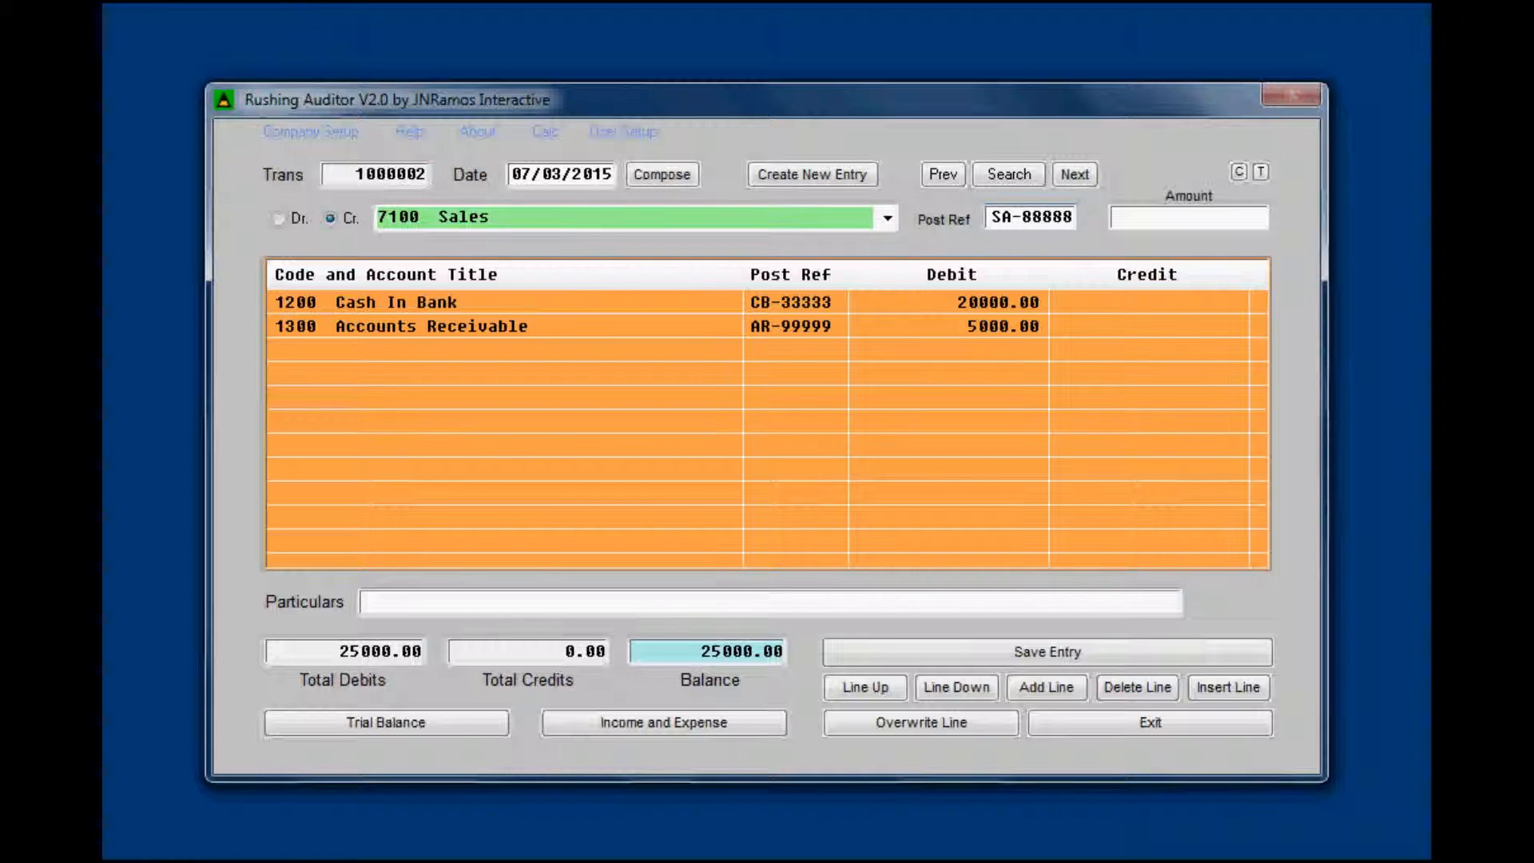
click(1212, 221)
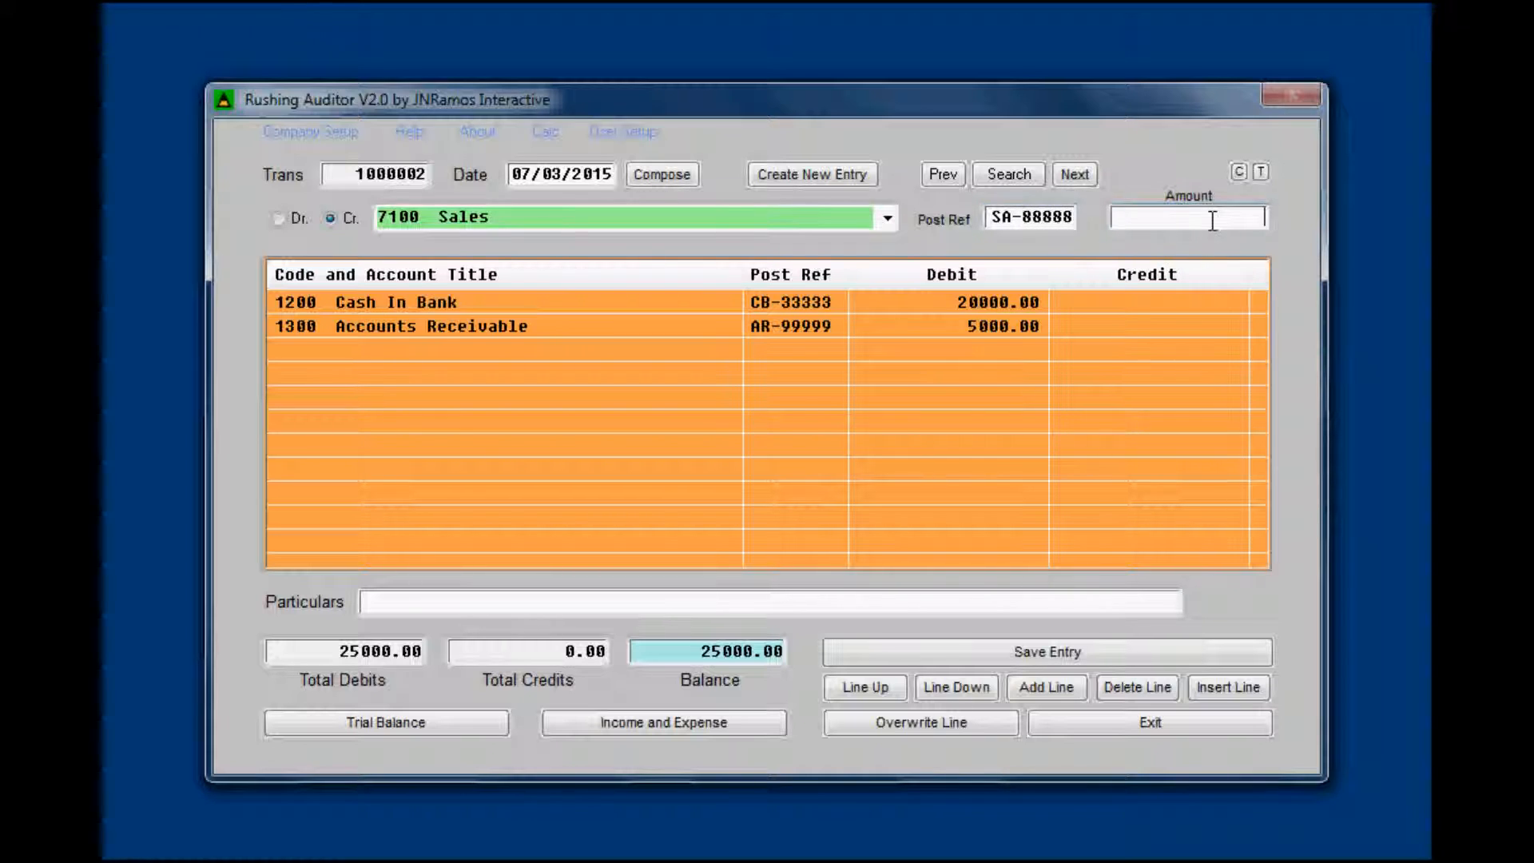
text(25000)
click(1063, 689)
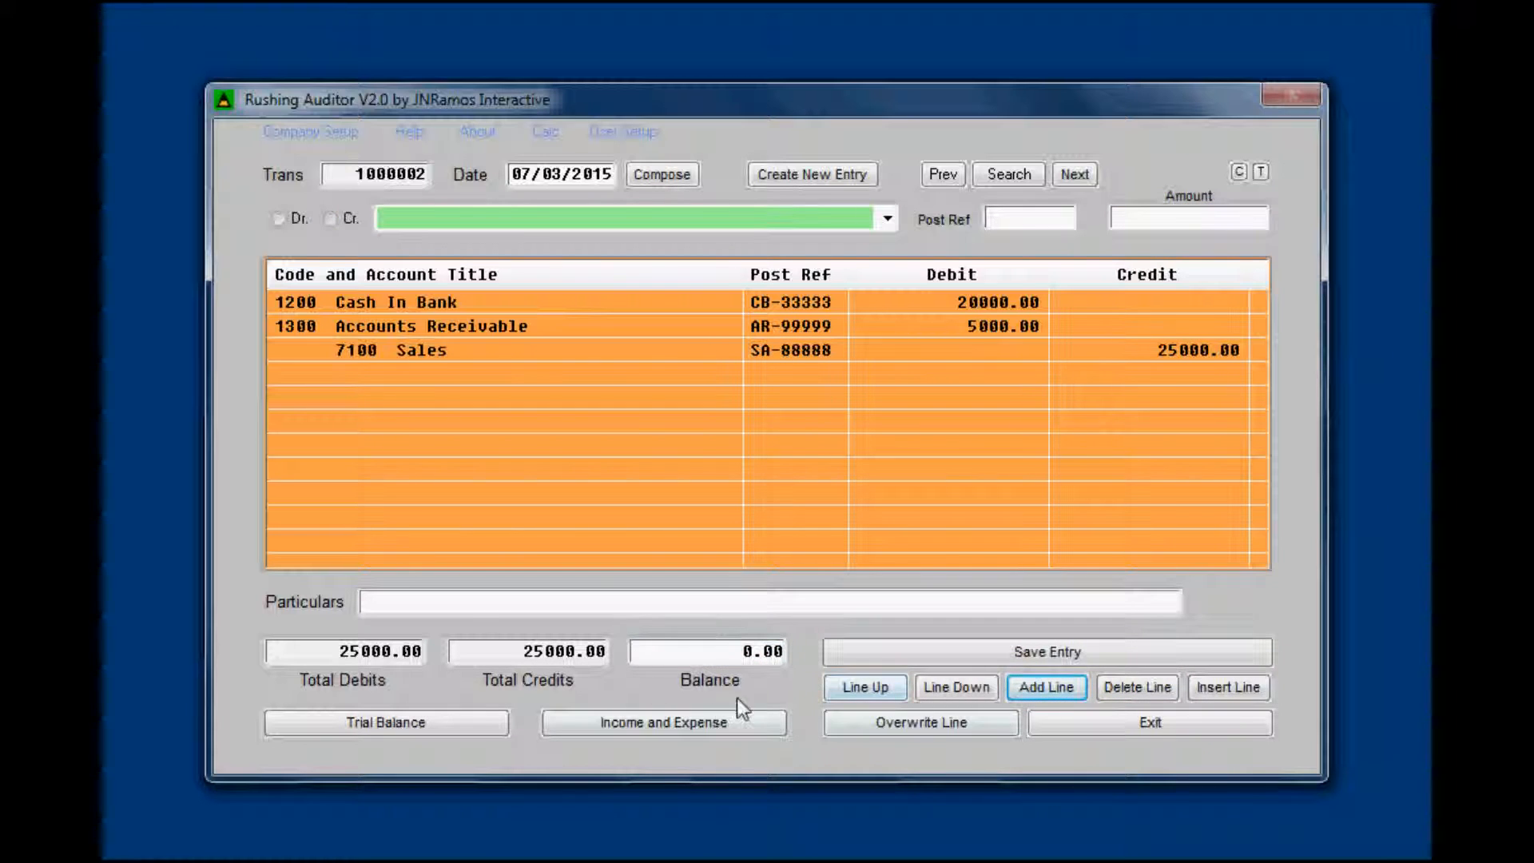
- Enter "Sold merchandise on account; paid partially in cash" as the particulars and save the journal entry
click(510, 600)
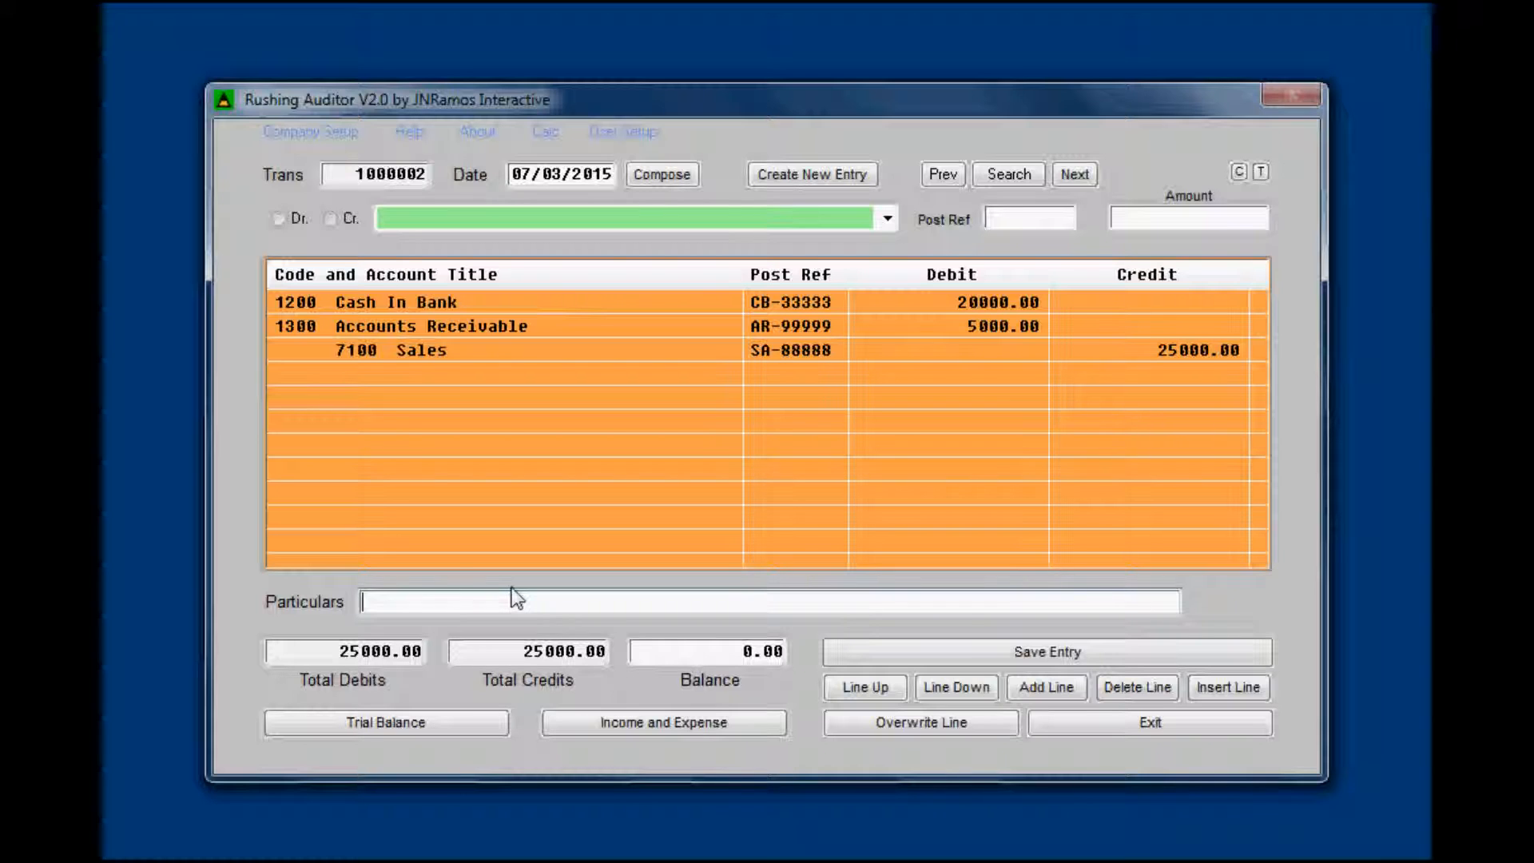
text(Sold merchandise on ac)
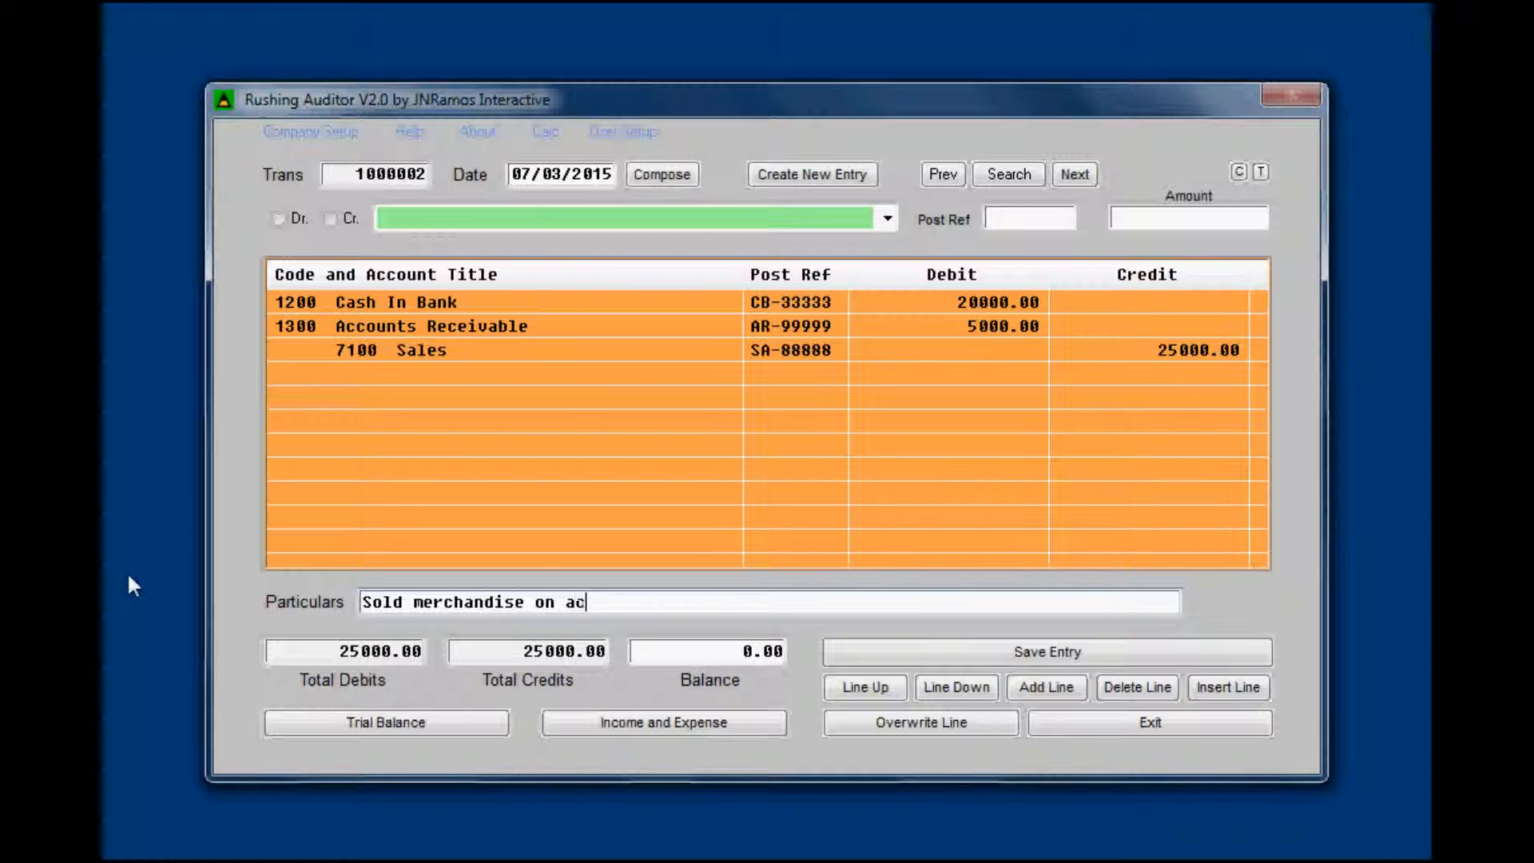
text(count; paid pa)
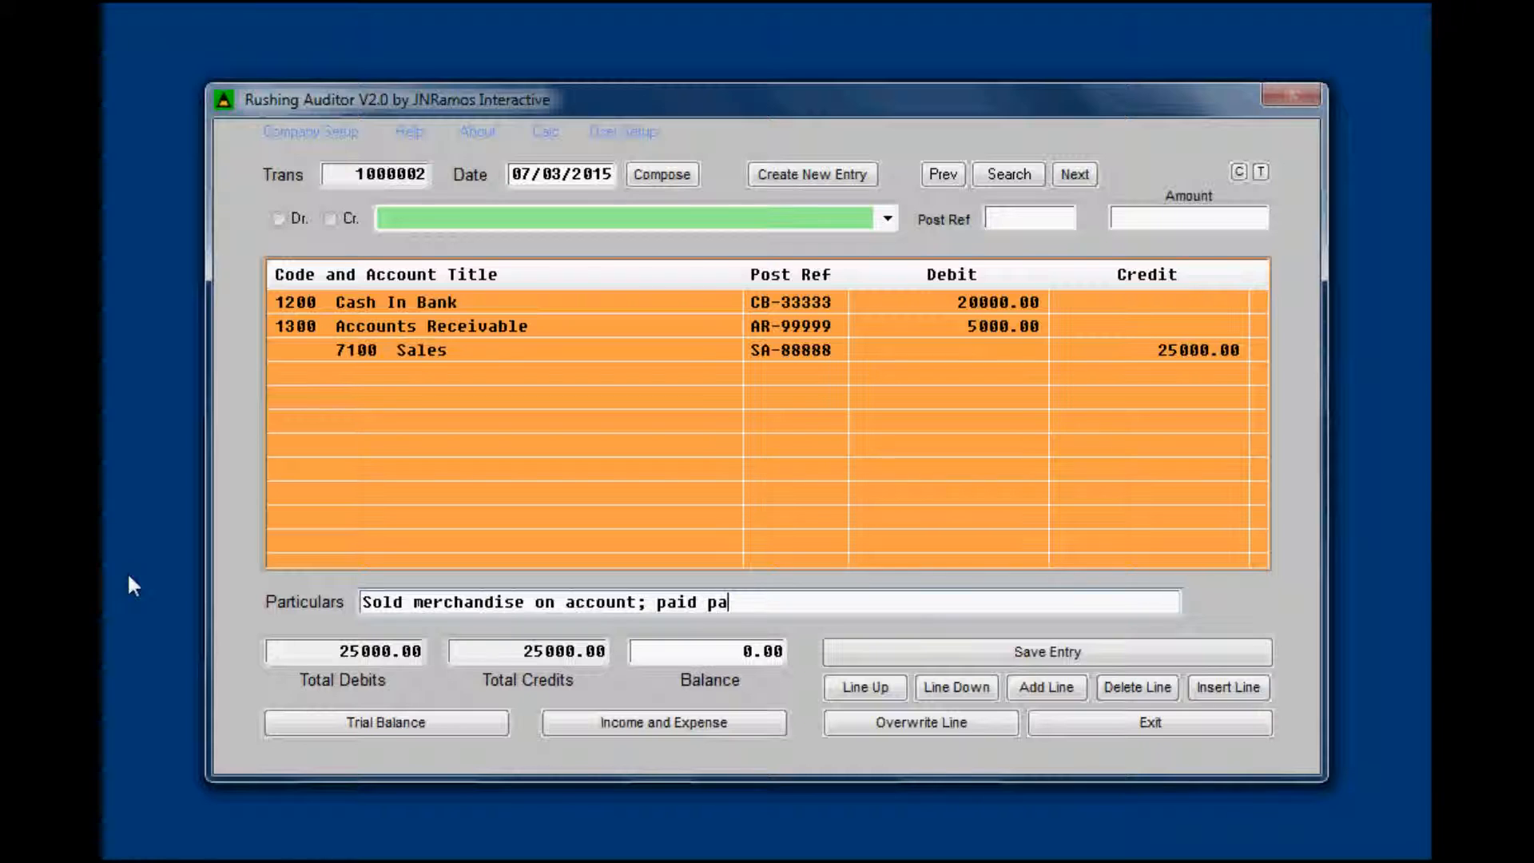
text(rtially)
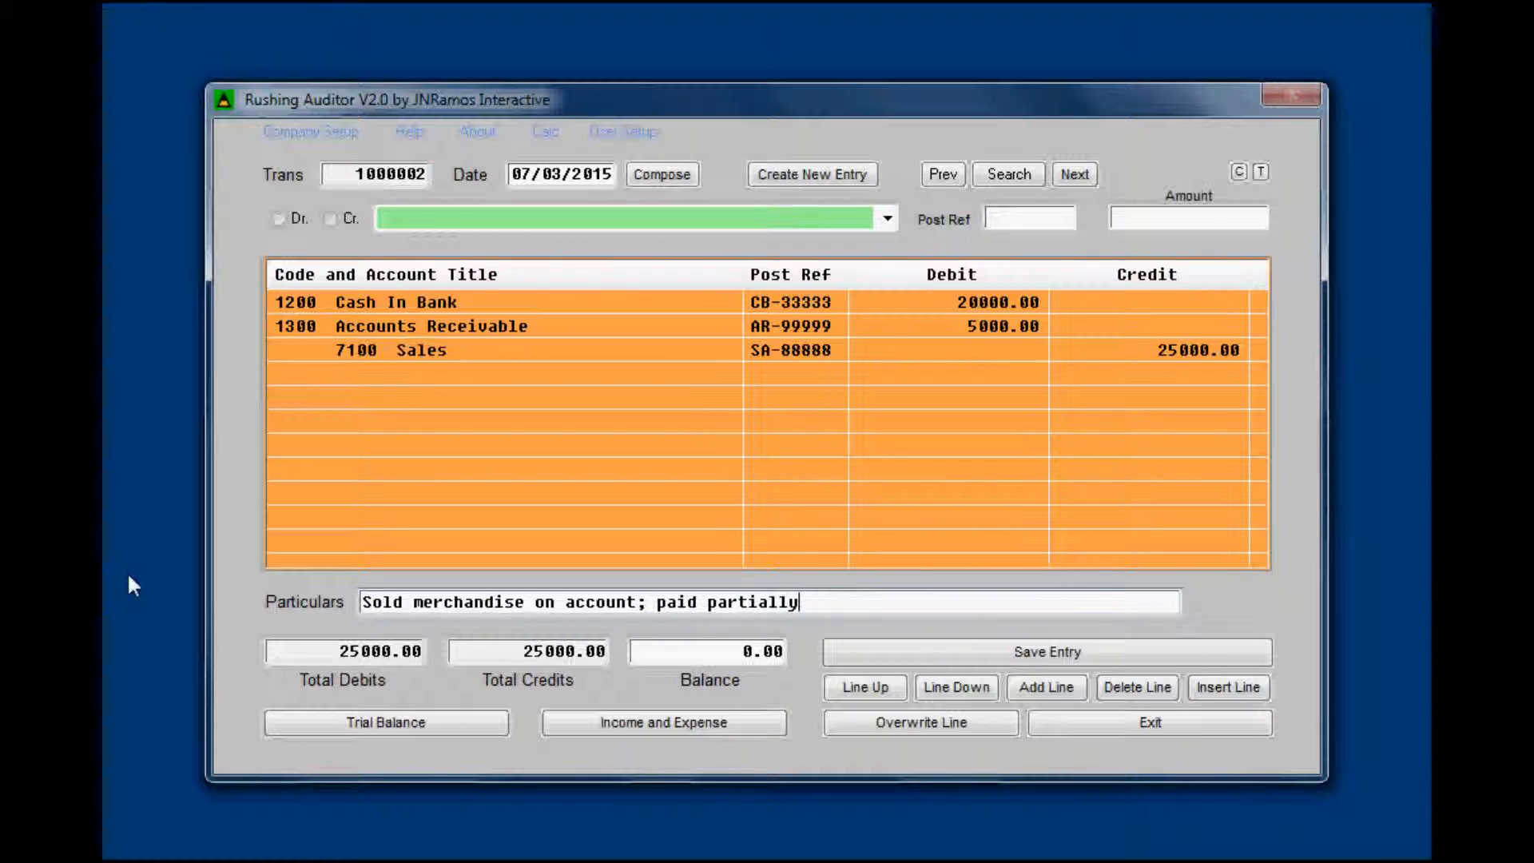
text( in cash)
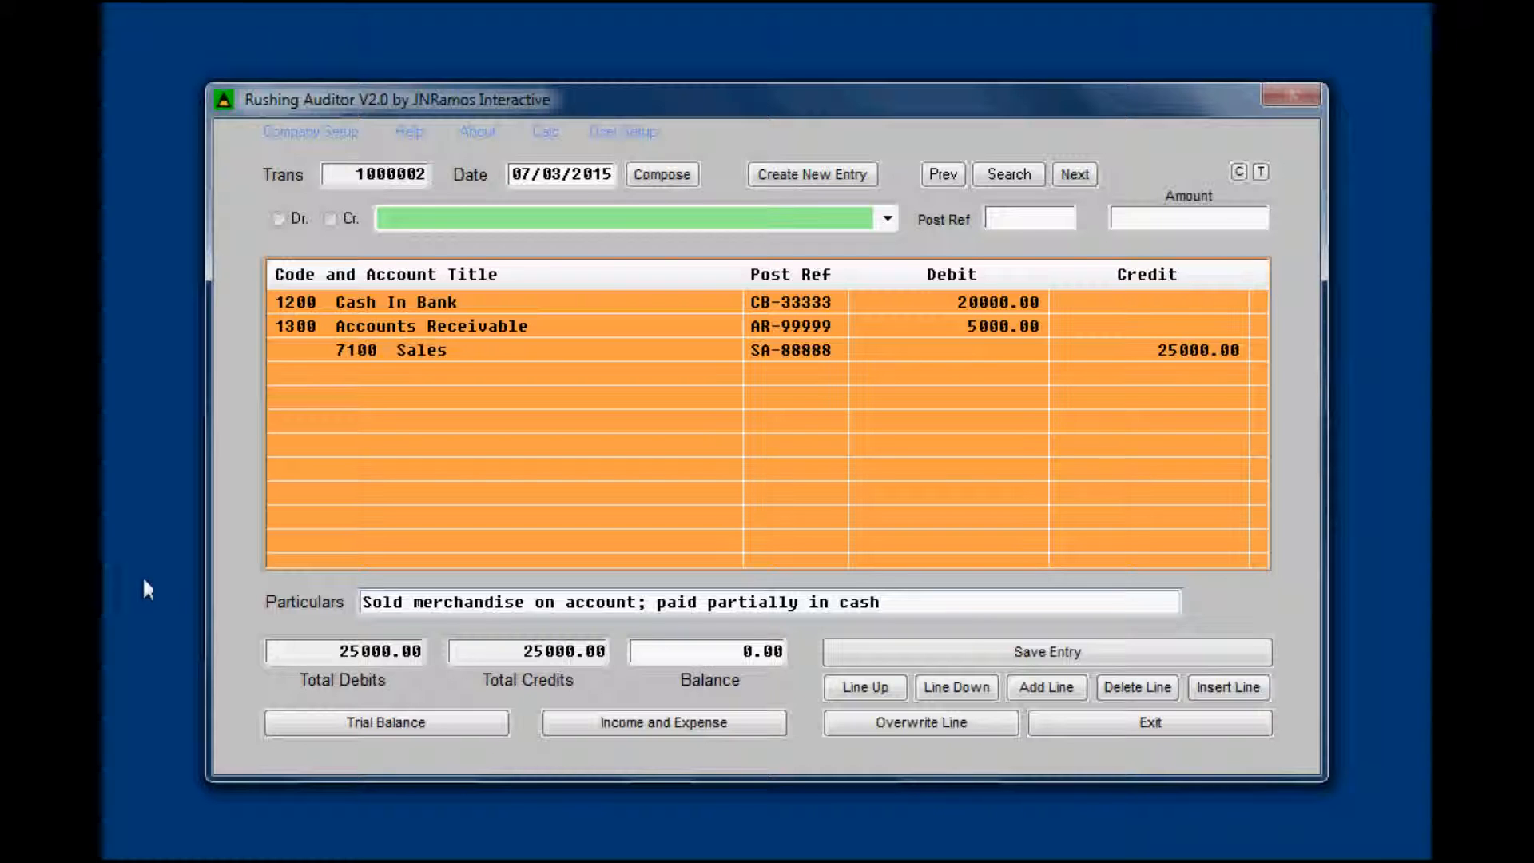
click(1032, 651)
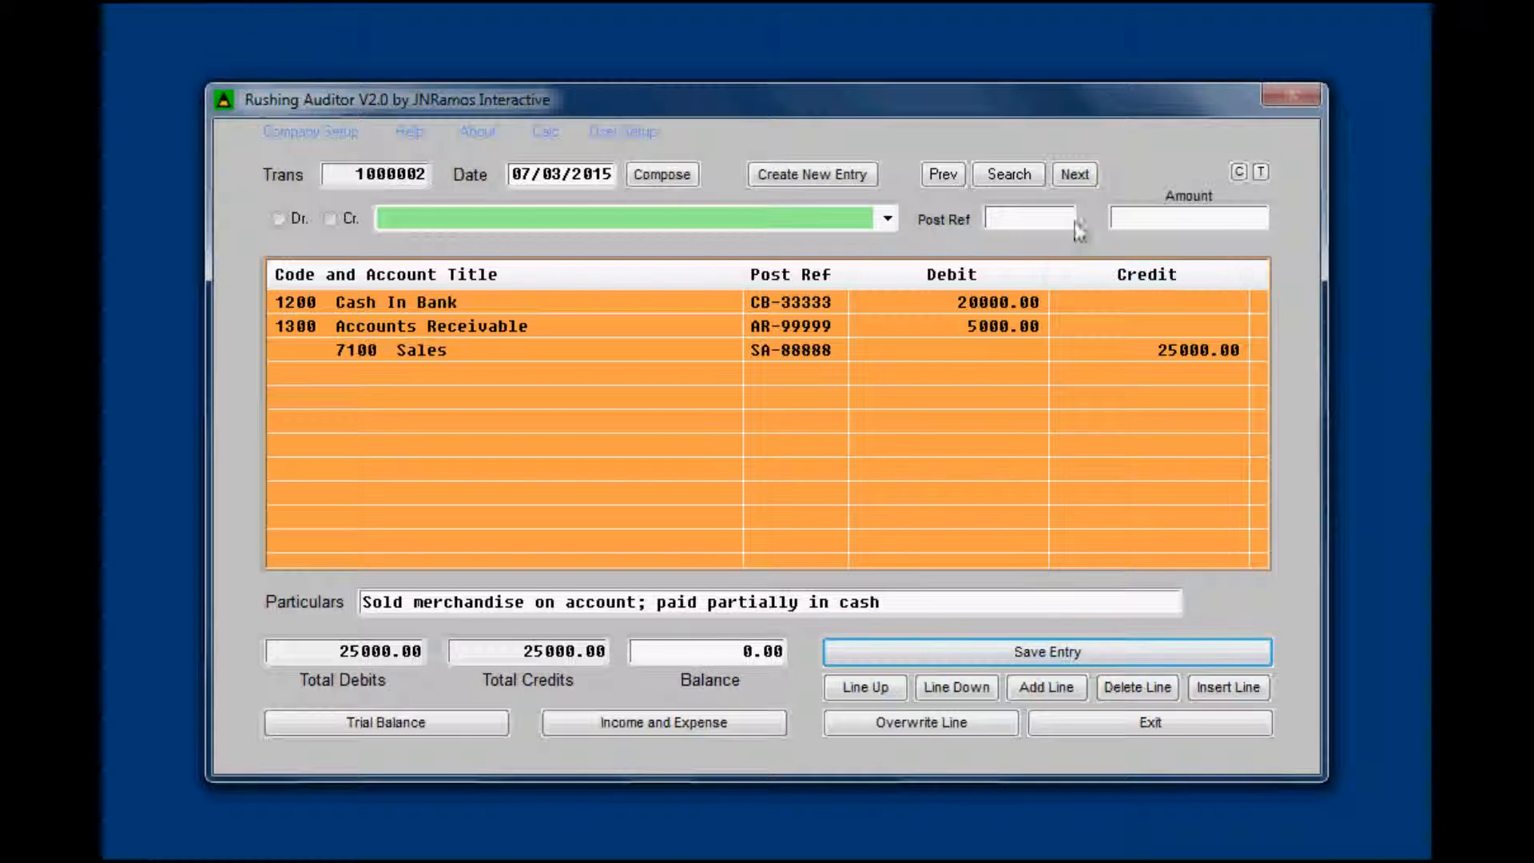
- Review the previous journal entry, return to the following one, and exit the program
click(943, 176)
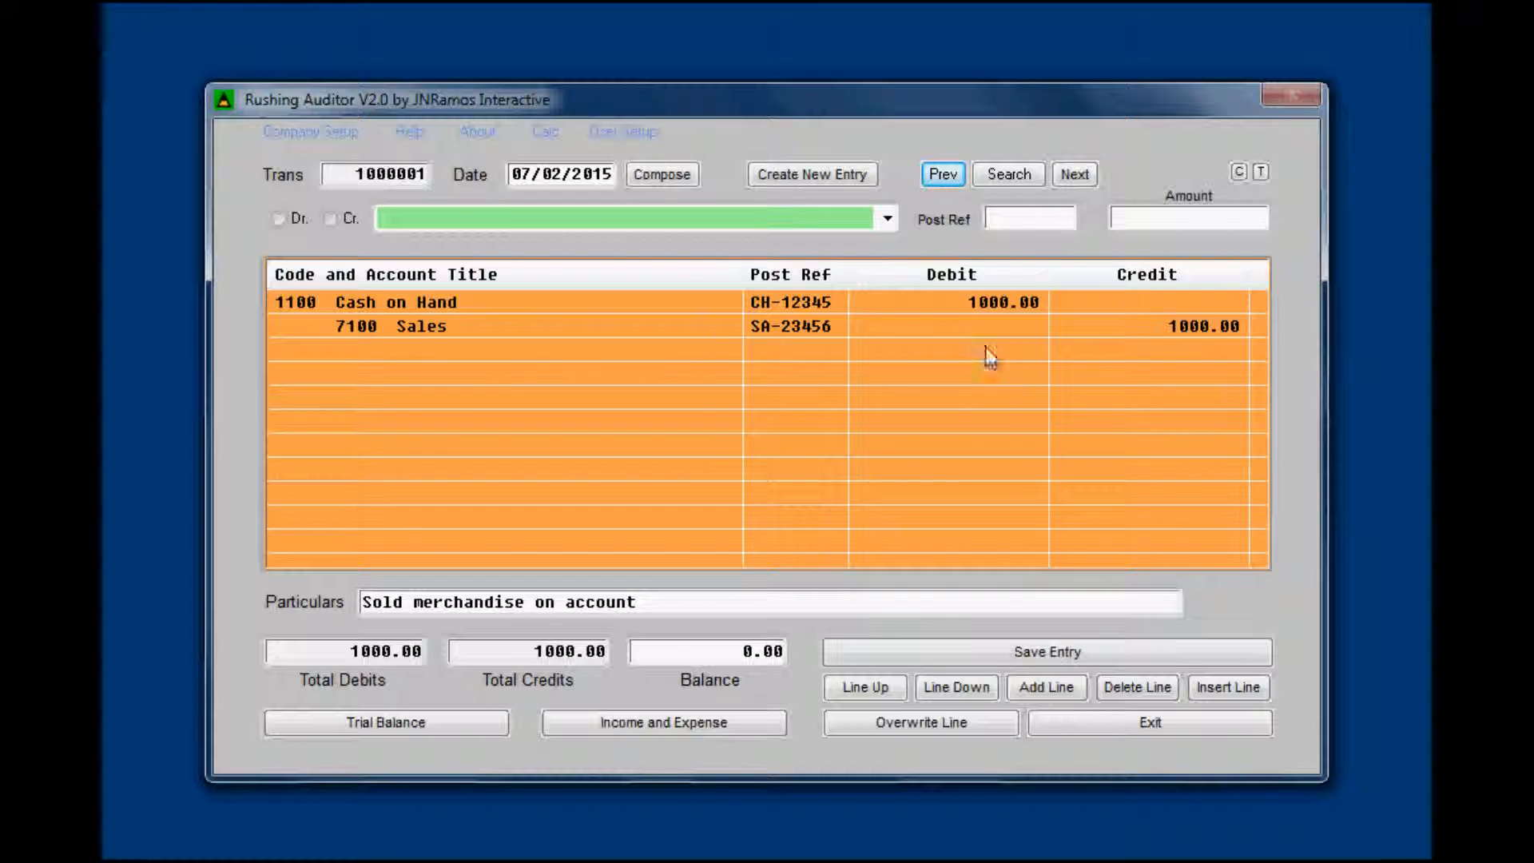
click(1073, 176)
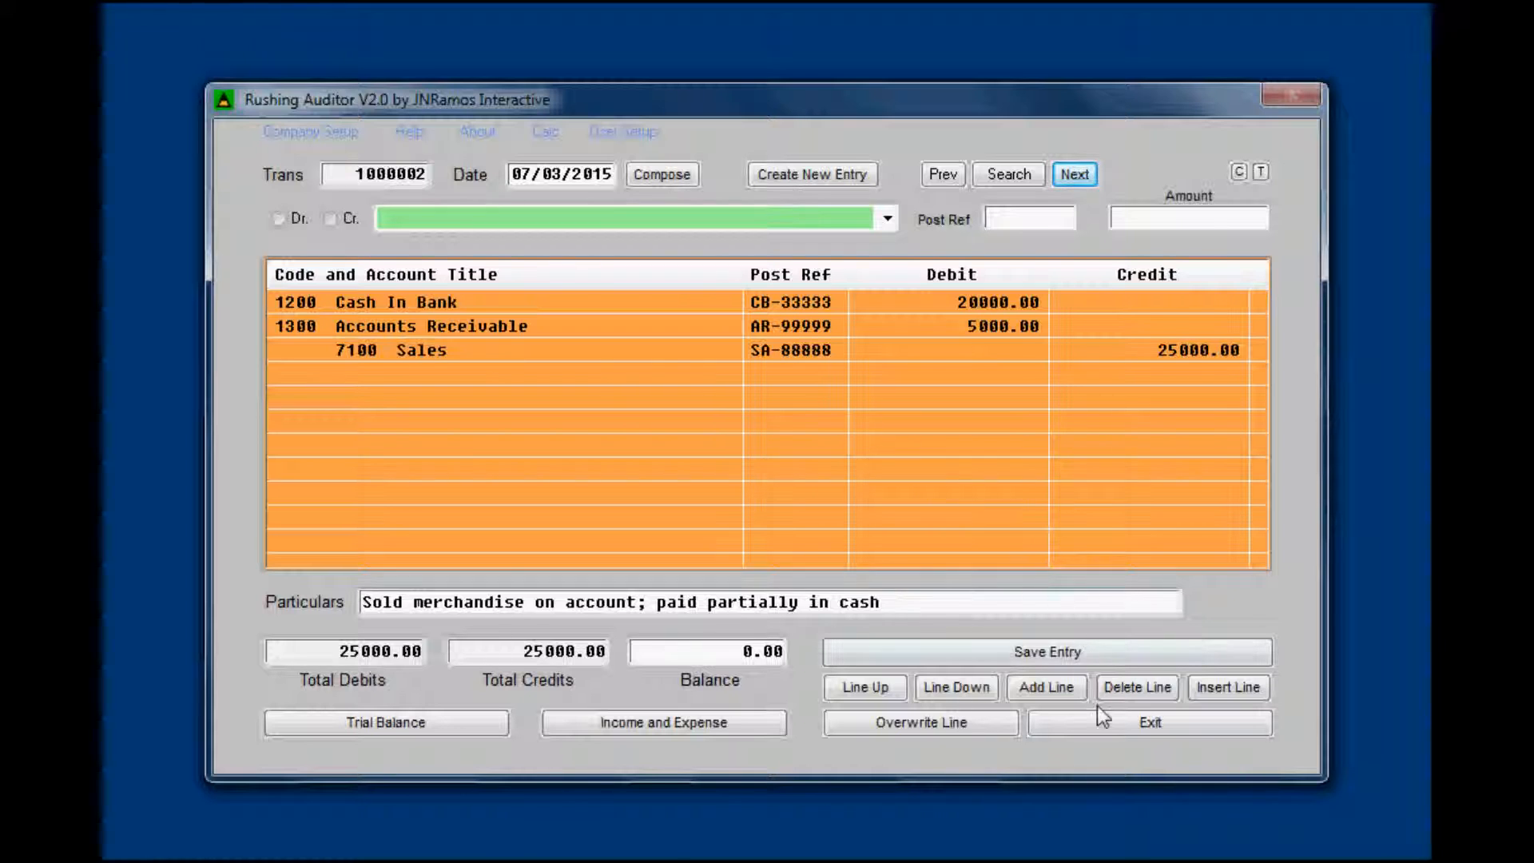
click(1114, 724)
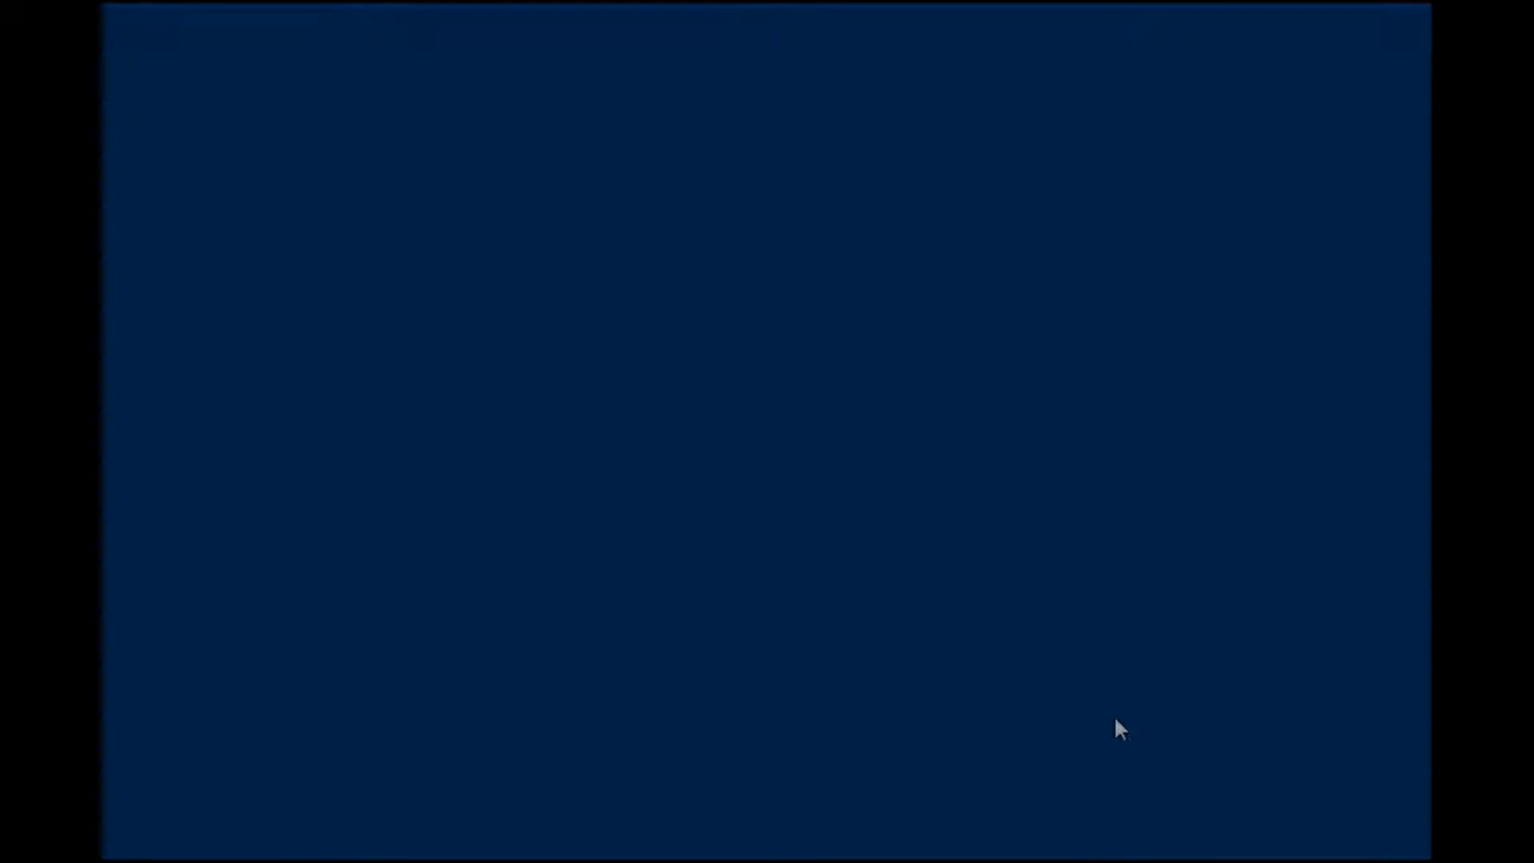